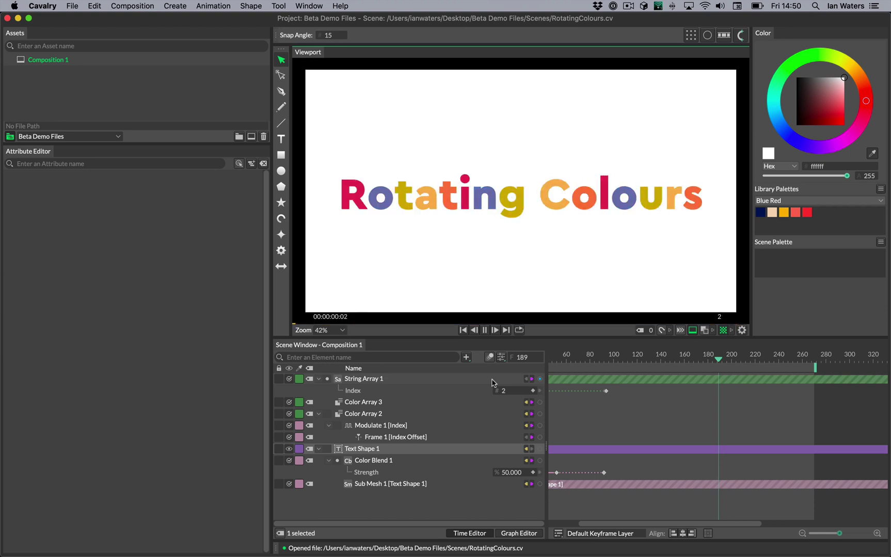
Stop the playback, start a new empty scene, and add a text shape to it.
{"action": "key", "text": "space"}
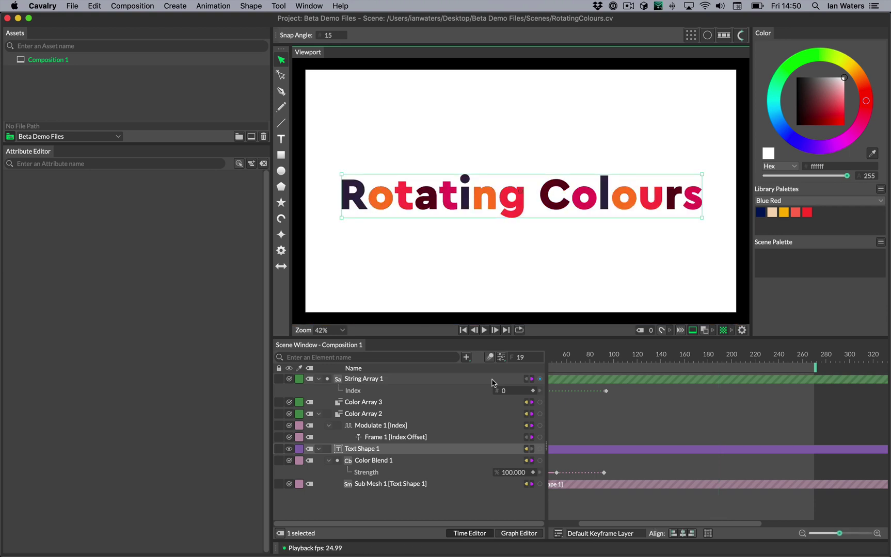
{"action": "key", "text": "super+n"}
{"action": "key", "text": "Return"}
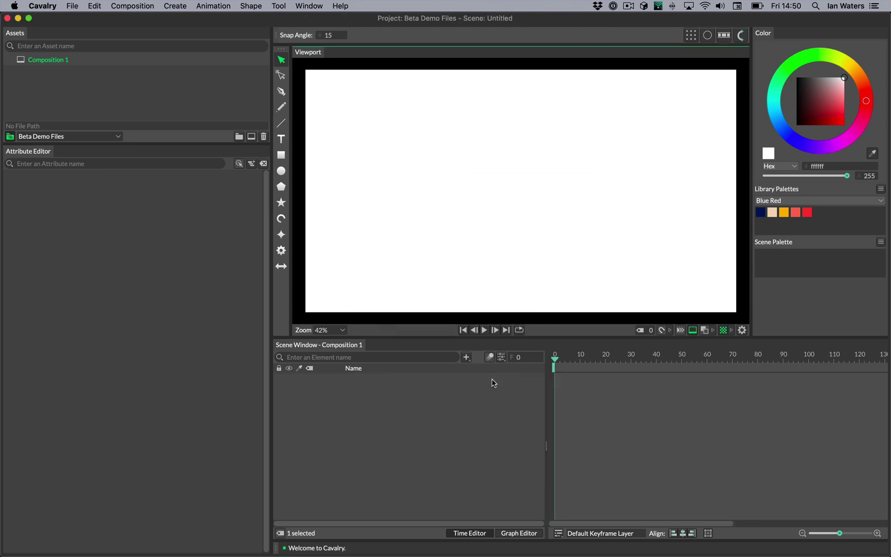
{"action": "left_click", "coordinate": [281, 140]}
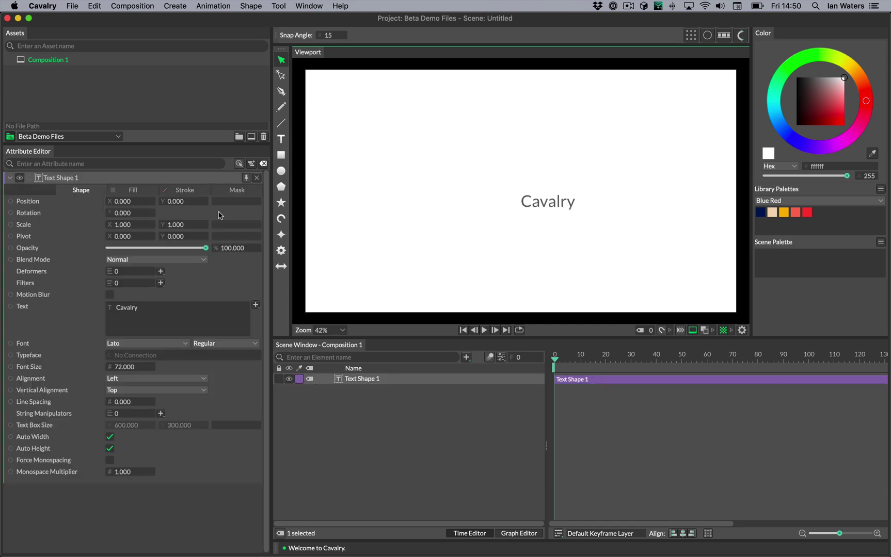
Set the text shape's font to Cera Basic in the Black style.
{"action": "left_click", "coordinate": [173, 345]}
{"action": "scroll", "coordinate": [173, 314], "scroll_direction": "up", "scroll_amount": 5}
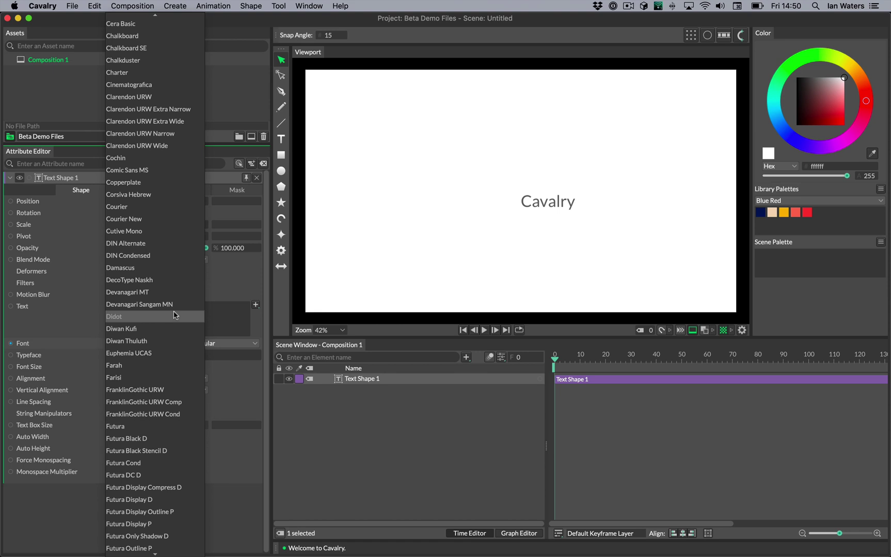
{"action": "left_click", "coordinate": [133, 25]}
{"action": "left_click", "coordinate": [235, 345]}
{"action": "left_click", "coordinate": [233, 361]}
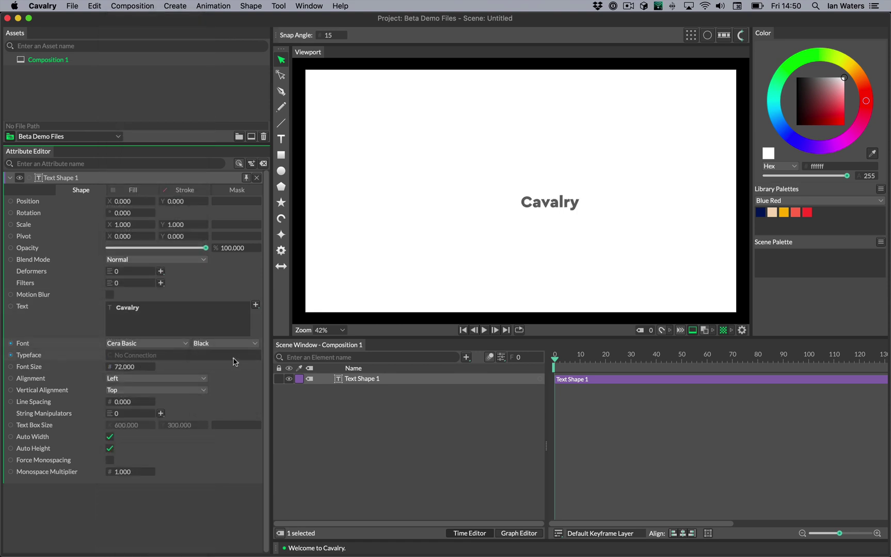
Enlarge the text's font size to 329 and align it to Centre horizontally and Middle vertically.
{"action": "left_click_drag", "start_coordinate": [136, 369], "coordinate": [146, 391]}
{"action": "left_click", "coordinate": [144, 379]}
{"action": "left_click", "coordinate": [137, 390]}
{"action": "left_click", "coordinate": [144, 390]}
{"action": "left_click", "coordinate": [136, 402]}
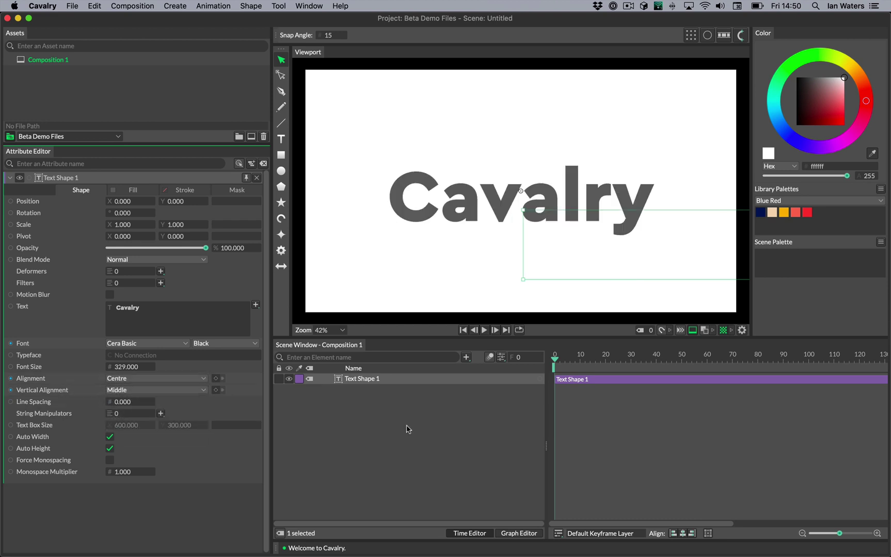
{"action": "left_click", "coordinate": [395, 425]}
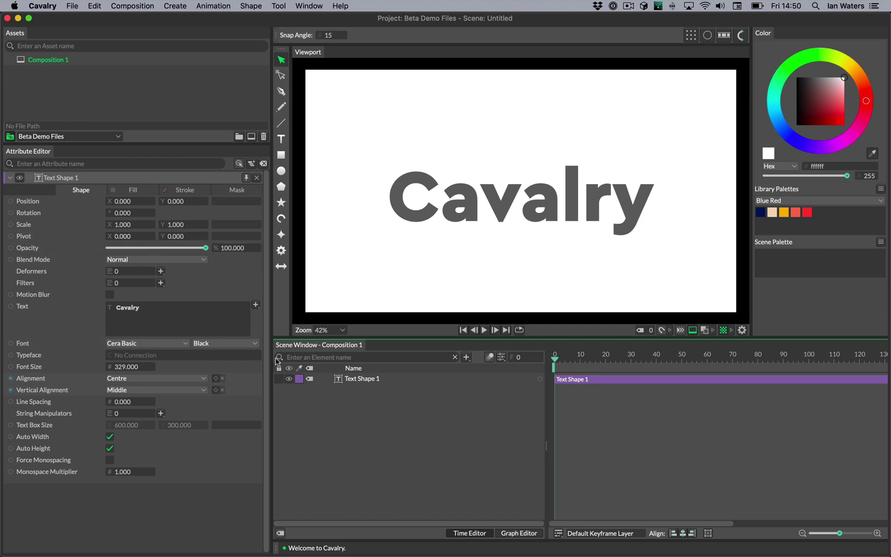
Change the text to "Cavalry Is Amazing" across two lines and set its fill color to ff2f64.
{"action": "left_click", "coordinate": [156, 309]}
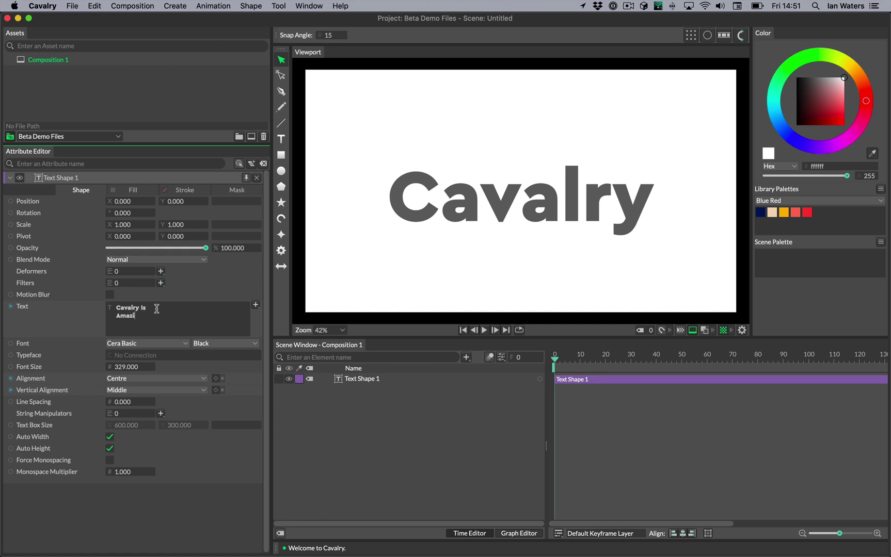
{"action": "left_click", "coordinate": [377, 420]}
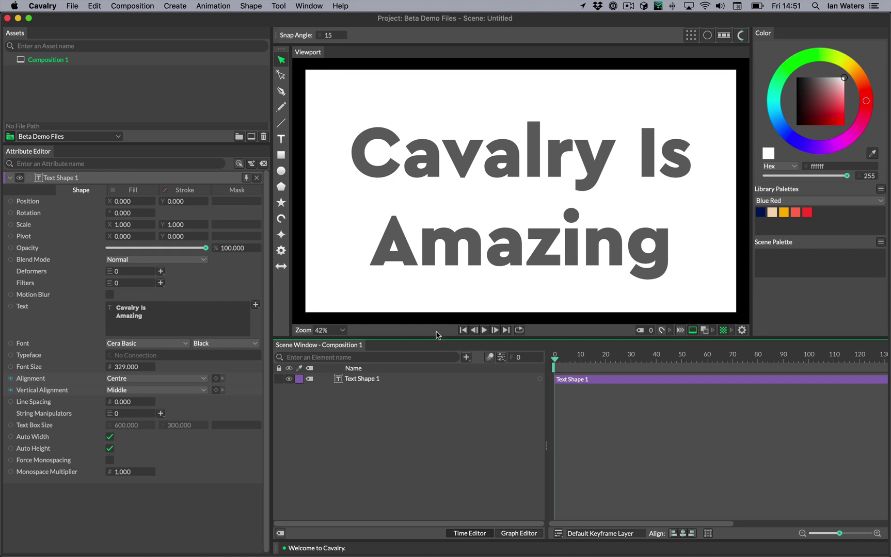
{"action": "left_click", "coordinate": [132, 191]}
{"action": "left_click_drag", "start_coordinate": [123, 223], "coordinate": [251, 232]}
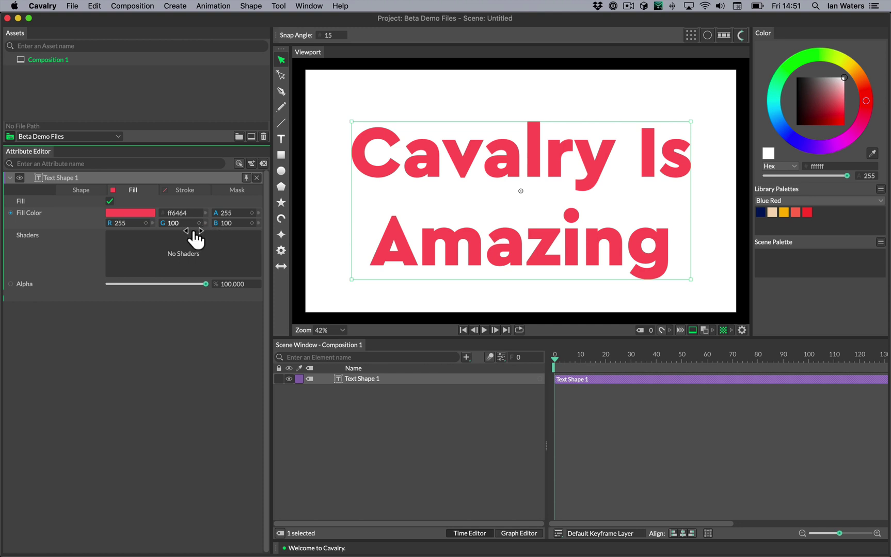
{"action": "left_click_drag", "start_coordinate": [191, 233], "coordinate": [160, 227]}
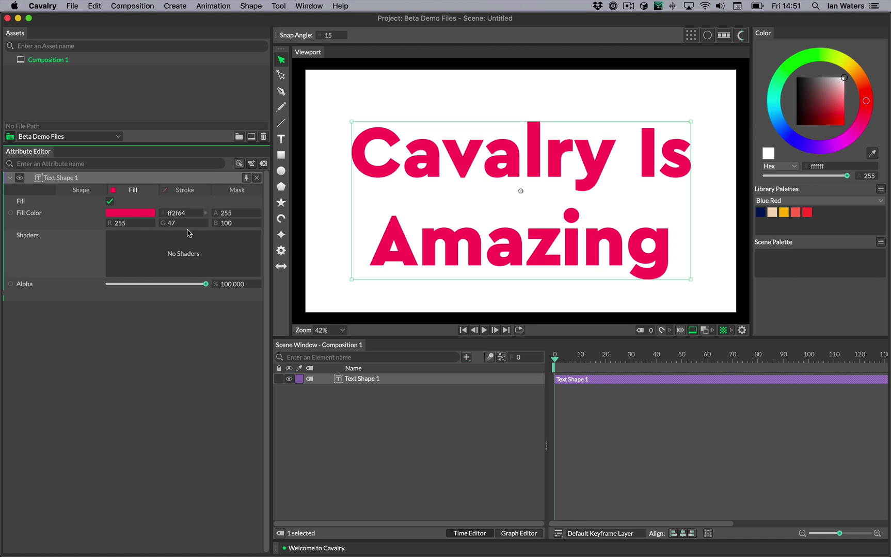
Add a Sub Mesh deformer to the text shape and enable Replace Fill on it.
{"action": "left_click", "coordinate": [84, 192]}
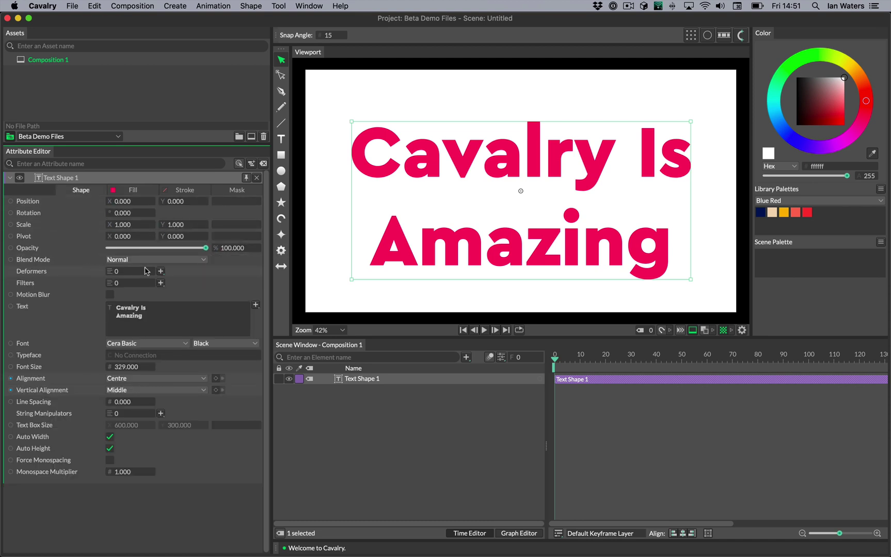
{"action": "left_click", "coordinate": [161, 272]}
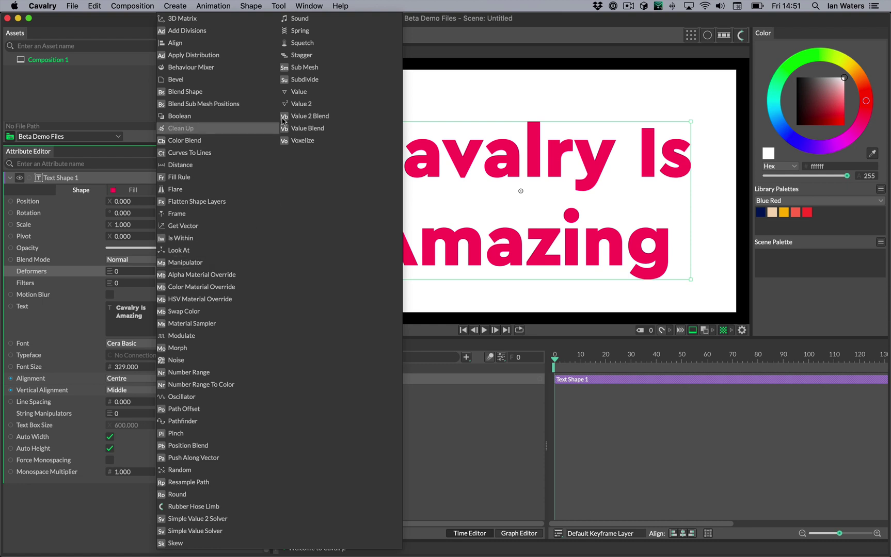
{"action": "left_click", "coordinate": [297, 68]}
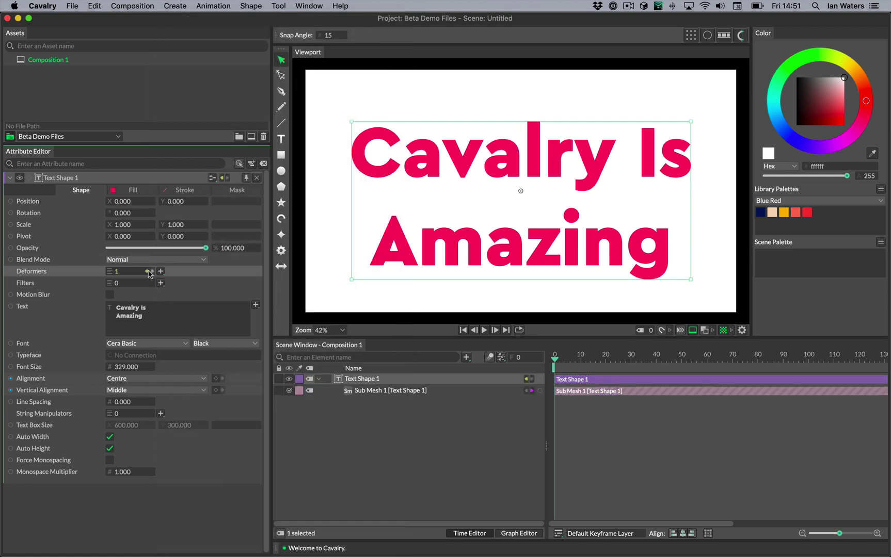
{"action": "left_click", "coordinate": [185, 272]}
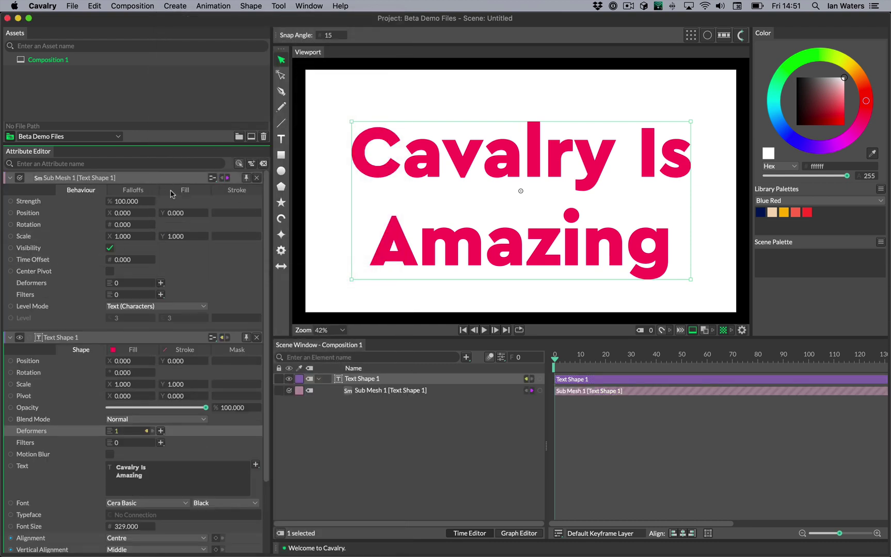
{"action": "left_click", "coordinate": [200, 190]}
{"action": "left_click", "coordinate": [110, 201]}
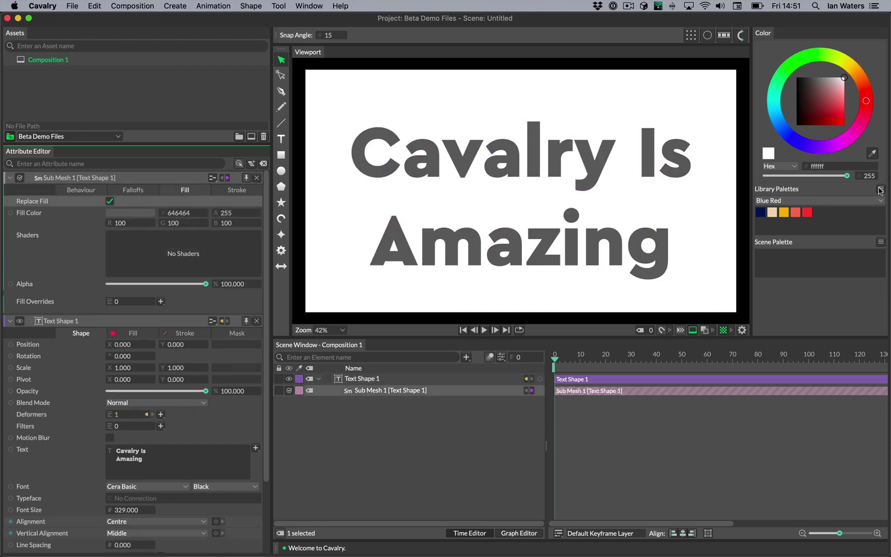
Create a color array from the Simple library palette and connect it to the Sub Mesh's Fill Color.
{"action": "left_click", "coordinate": [809, 203]}
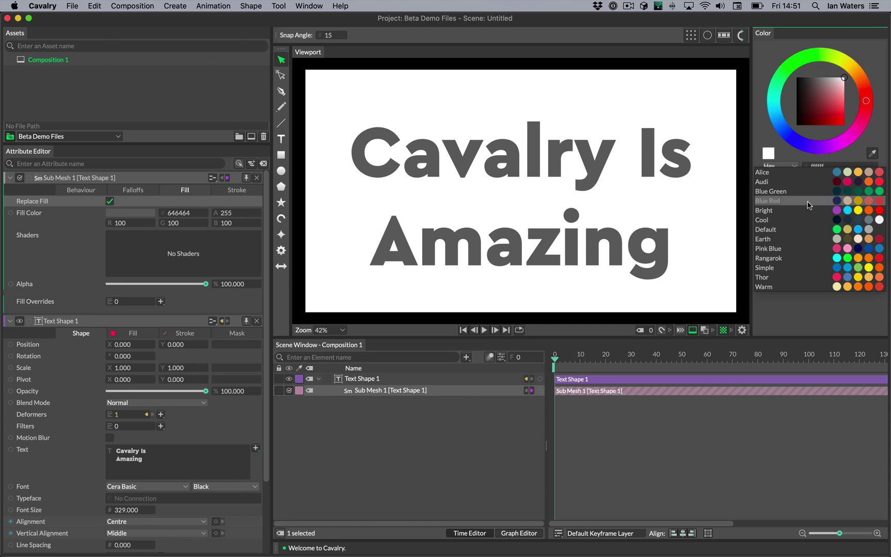
{"action": "left_click", "coordinate": [793, 268]}
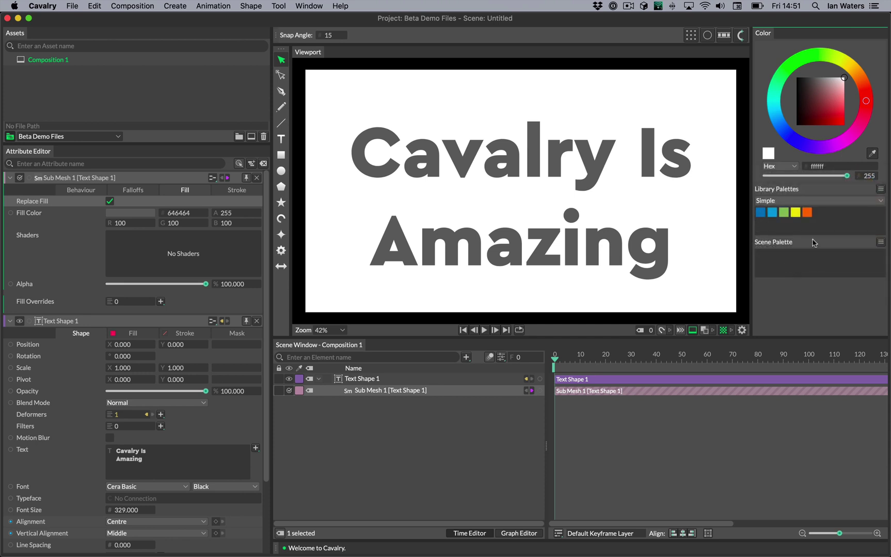
{"action": "left_click", "coordinate": [880, 191]}
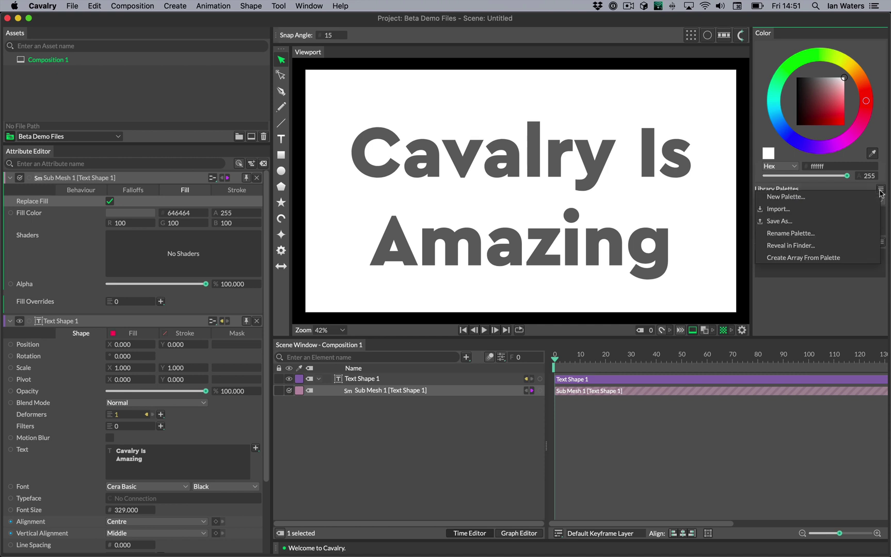
{"action": "left_click", "coordinate": [795, 257]}
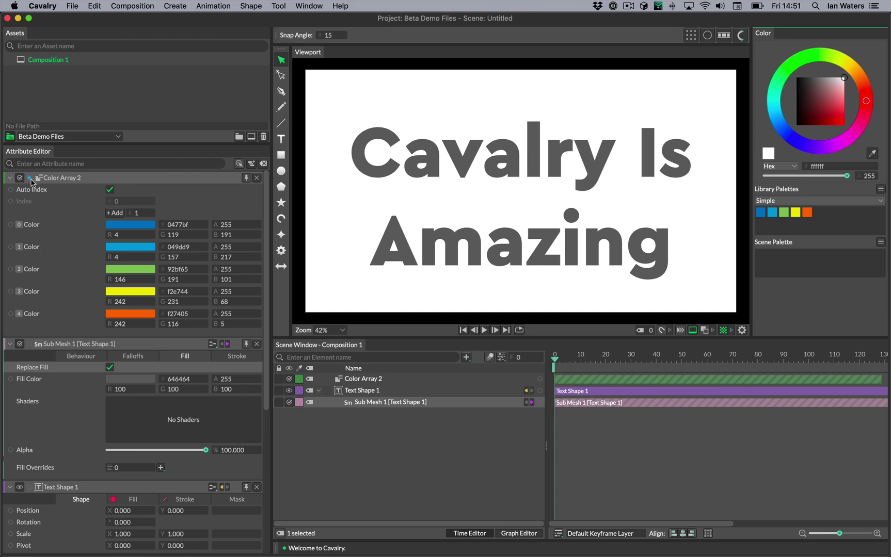
{"action": "left_click_drag", "start_coordinate": [29, 180], "coordinate": [66, 377]}
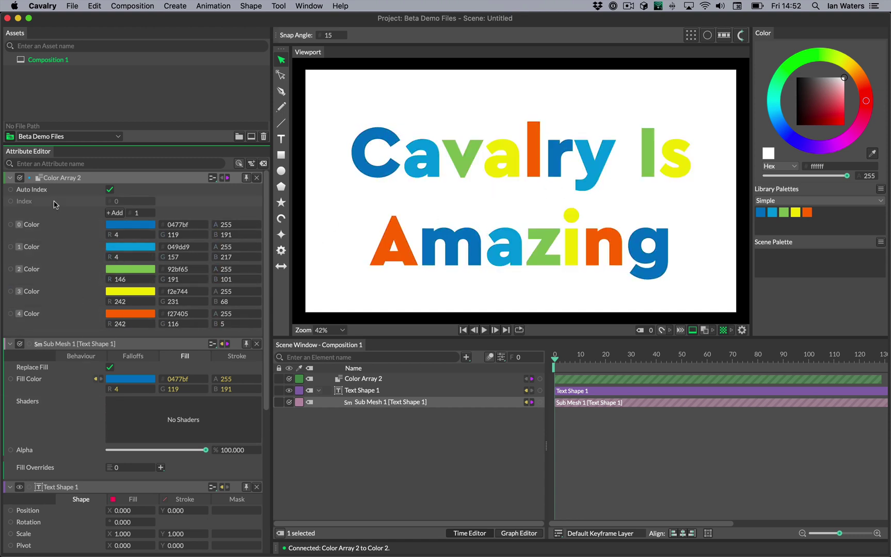
Try manual index values on the color array with Auto Index off, and turn Auto Index back on.
{"action": "left_click", "coordinate": [109, 190]}
{"action": "left_click_drag", "start_coordinate": [129, 202], "coordinate": [131, 219]}
{"action": "left_click", "coordinate": [109, 189]}
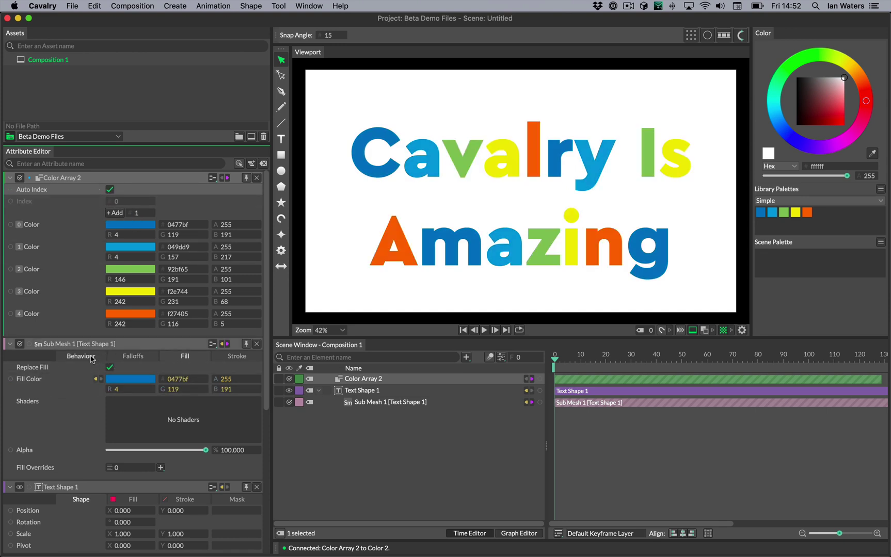
Try the Sub Mesh's Level Mode with Text (Words) and with Text (Lines).
{"action": "left_click", "coordinate": [75, 358]}
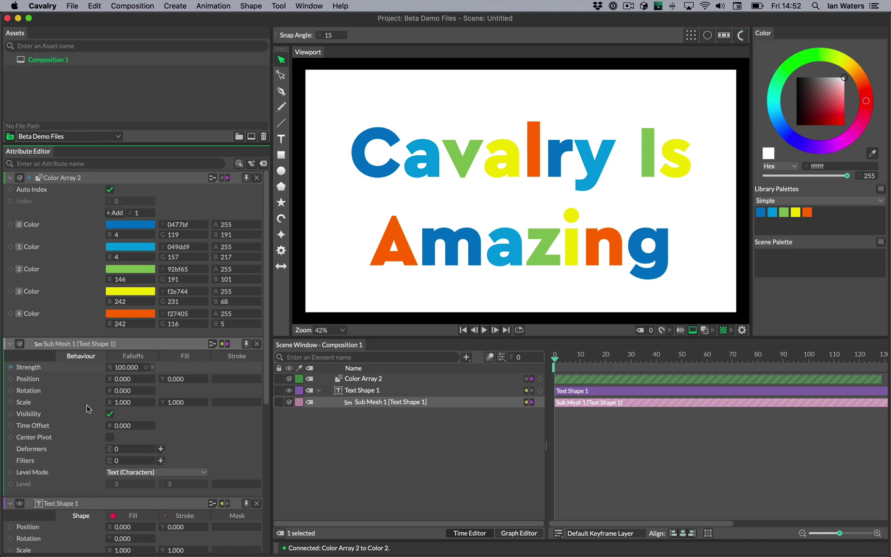
{"action": "scroll", "coordinate": [64, 384], "scroll_direction": "down", "scroll_amount": 2}
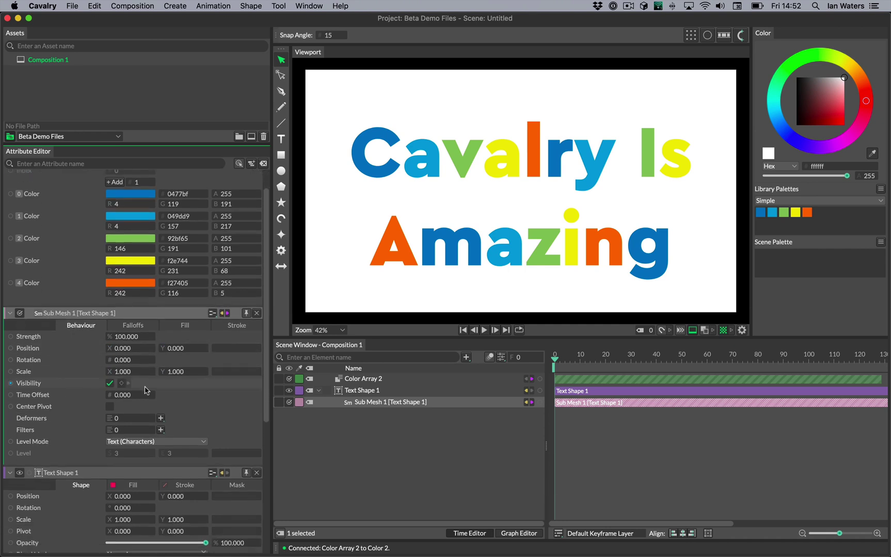
{"action": "left_click", "coordinate": [381, 404]}
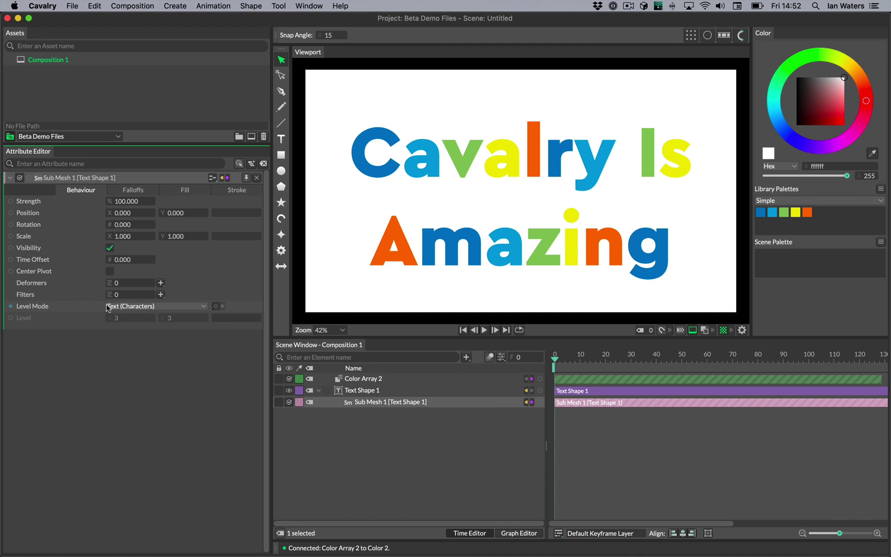
{"action": "left_click", "coordinate": [129, 309]}
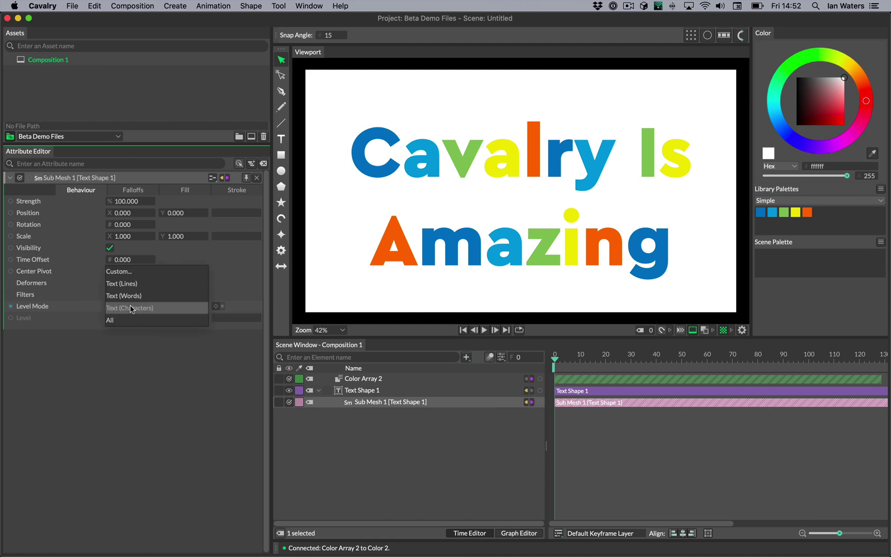
{"action": "left_click", "coordinate": [156, 297]}
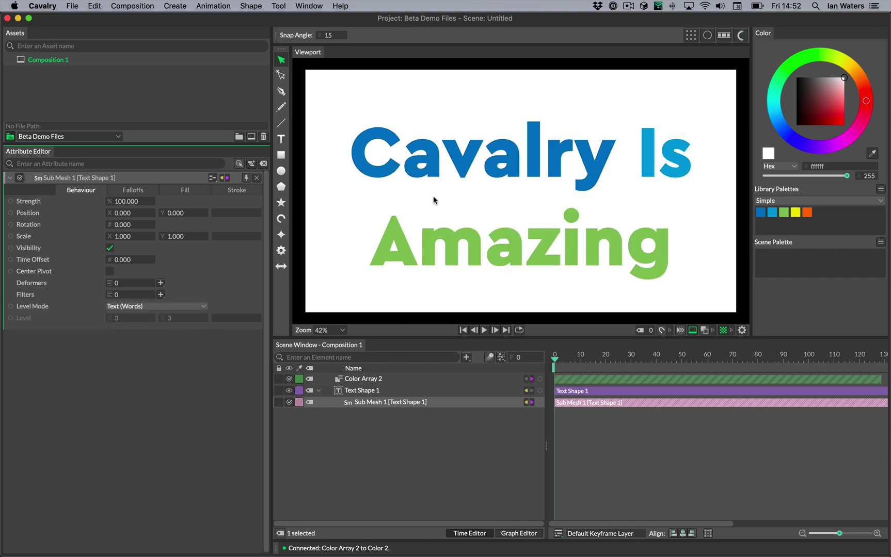
{"action": "left_click", "coordinate": [155, 308]}
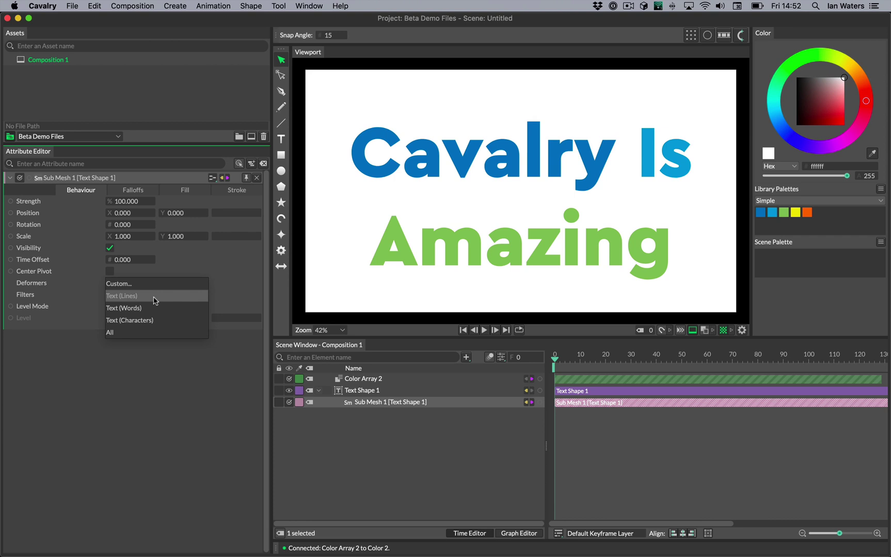
{"action": "left_click", "coordinate": [154, 296]}
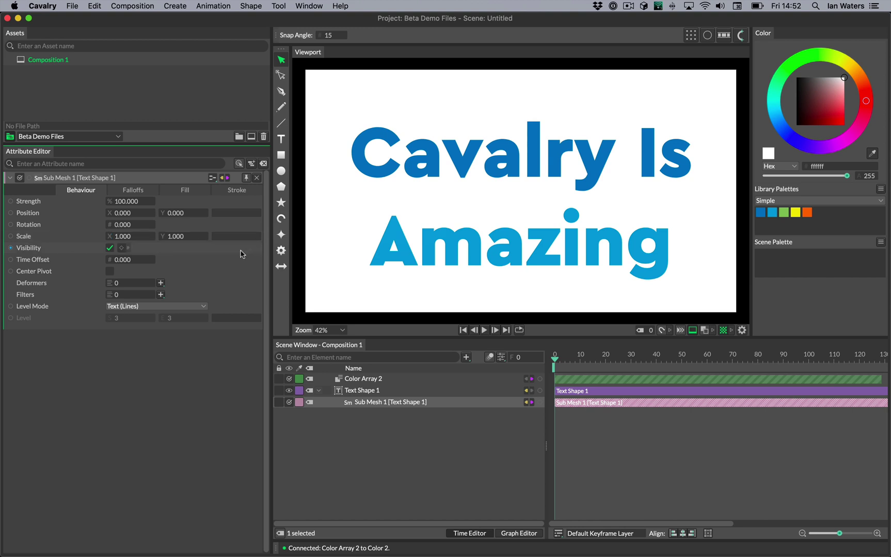
Change color 1 in the color array to the turquoise 04c8d9.
{"action": "left_click", "coordinate": [381, 380]}
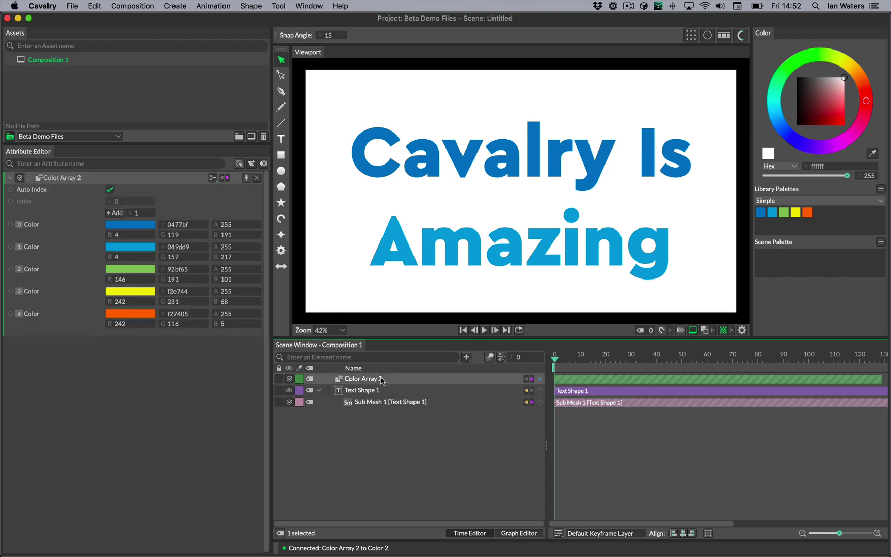
{"action": "left_click", "coordinate": [135, 249]}
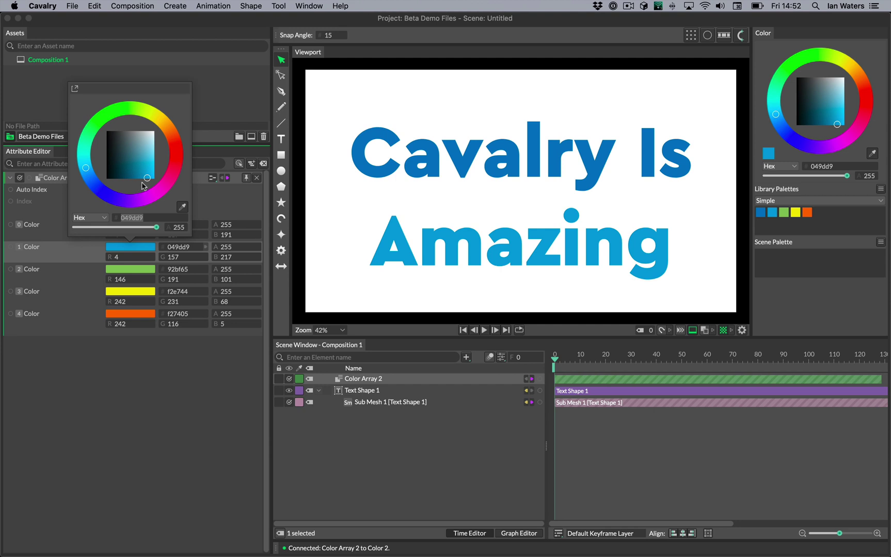
{"action": "left_click_drag", "start_coordinate": [81, 175], "coordinate": [81, 154]}
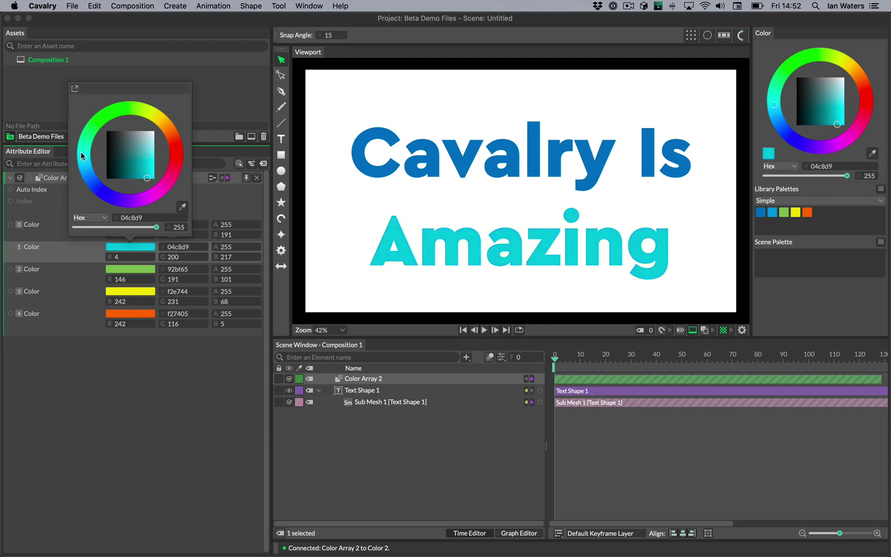
{"action": "left_click", "coordinate": [156, 400]}
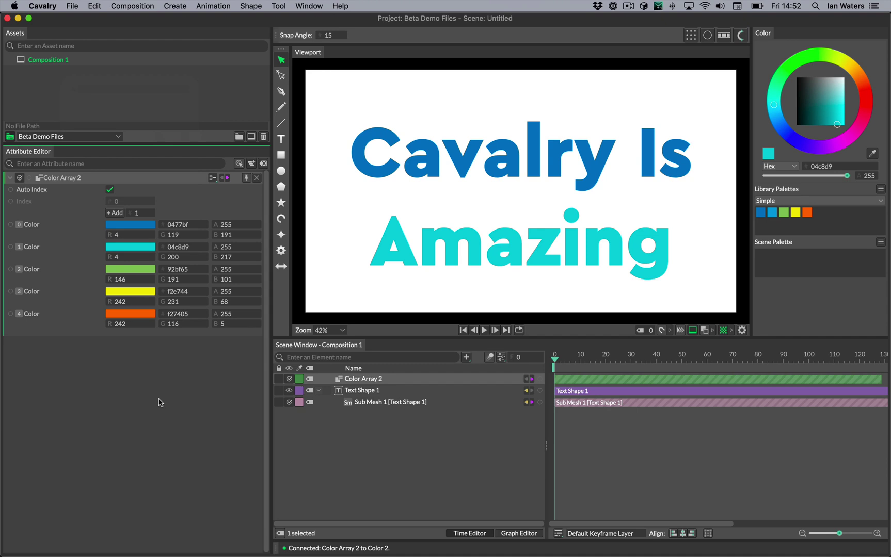
Set the Sub Mesh's Level Mode to Text (Words) so each word takes its own color.
{"action": "left_click", "coordinate": [357, 405]}
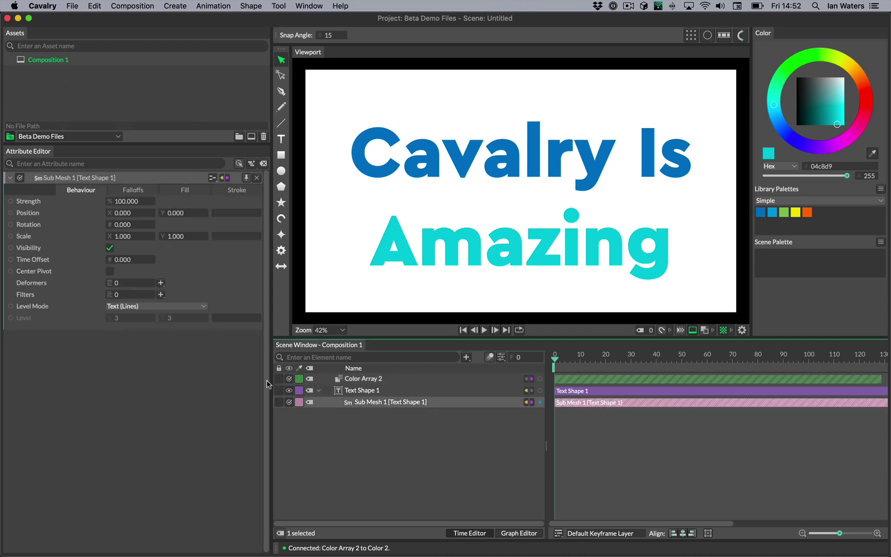
{"action": "left_click", "coordinate": [129, 307]}
{"action": "left_click", "coordinate": [128, 319]}
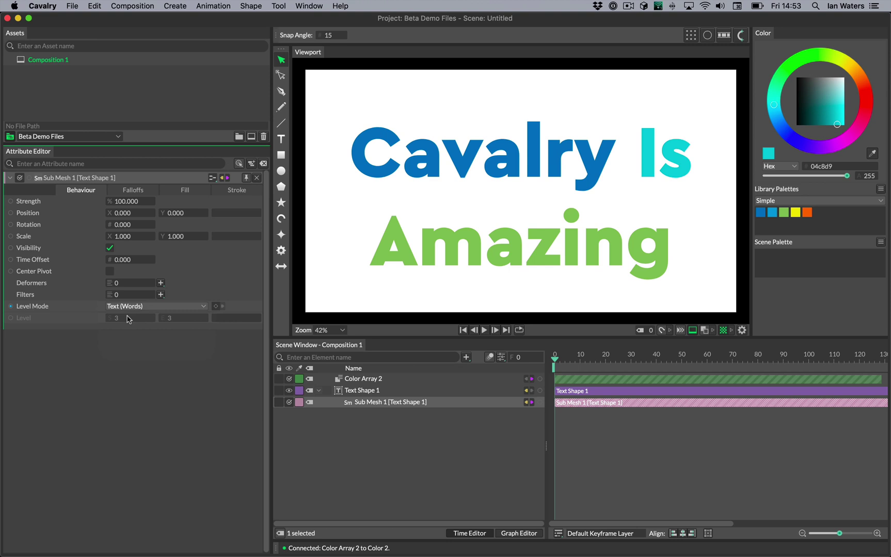
Set the Sub Mesh's Level Mode to Text (Characters) so each letter takes its own color.
{"action": "left_click", "coordinate": [135, 308]}
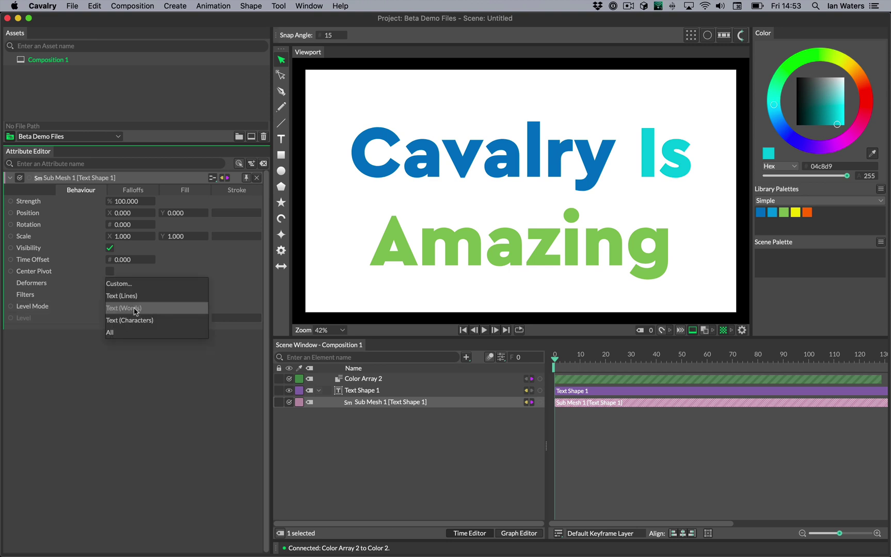
{"action": "left_click", "coordinate": [135, 319]}
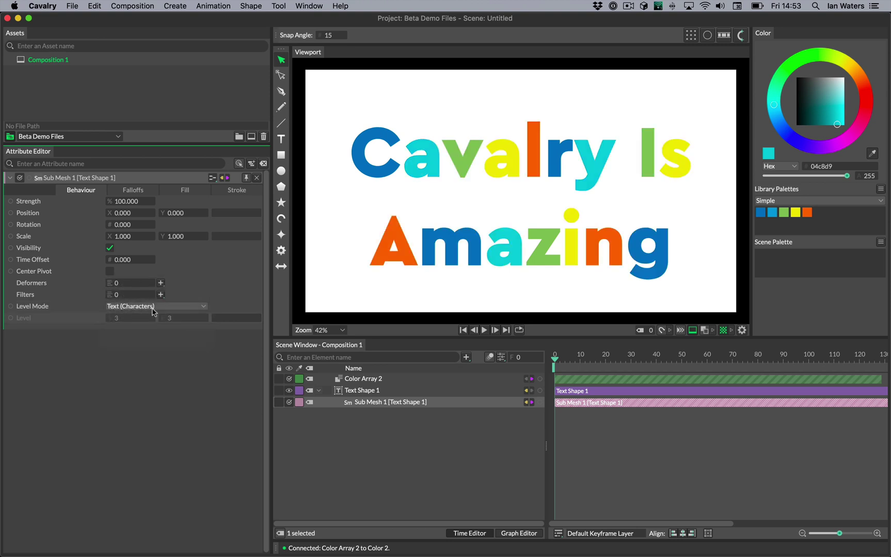
Turn off Auto Index on the color array and set its Index to 1.
{"action": "left_click", "coordinate": [372, 380]}
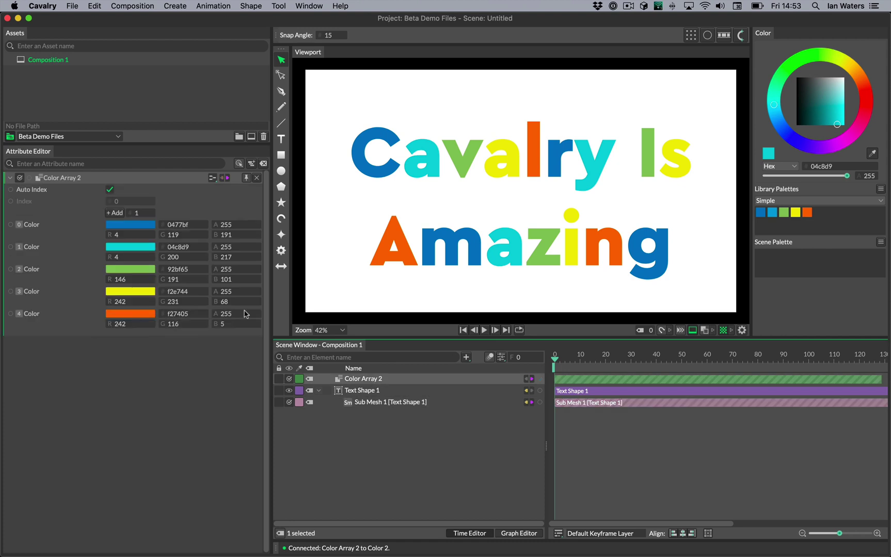
{"action": "left_click", "coordinate": [109, 190]}
{"action": "left_click_drag", "start_coordinate": [118, 200], "coordinate": [129, 217]}
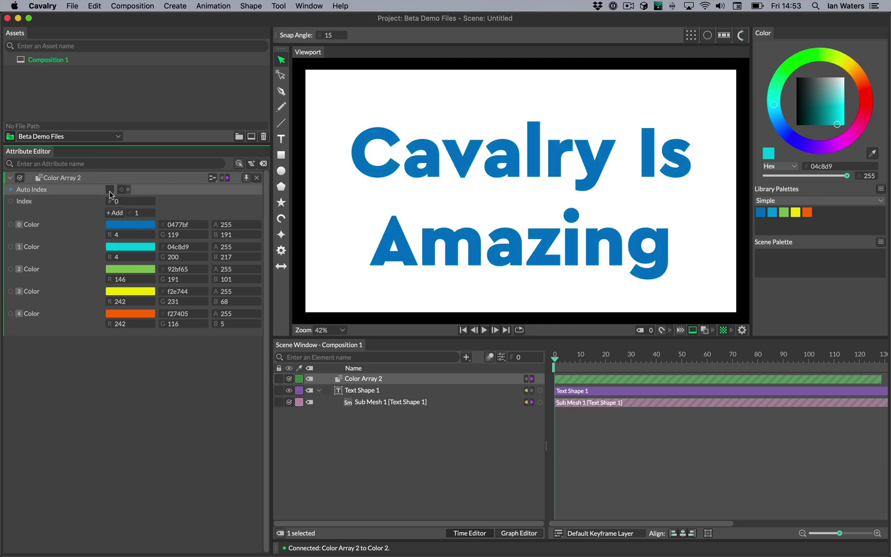
{"action": "left_click_drag", "start_coordinate": [124, 216], "coordinate": [121, 218]}
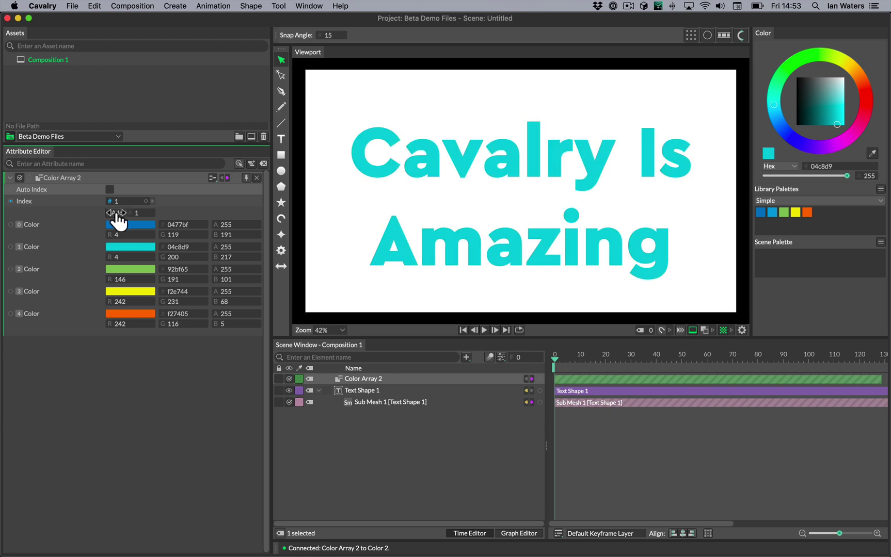
Try a Random behaviour on the color array's Index with a Maximum of 4 and a Seed of 29.
{"action": "right_click", "coordinate": [84, 204]}
{"action": "mouse_move", "coordinate": [155, 231]}
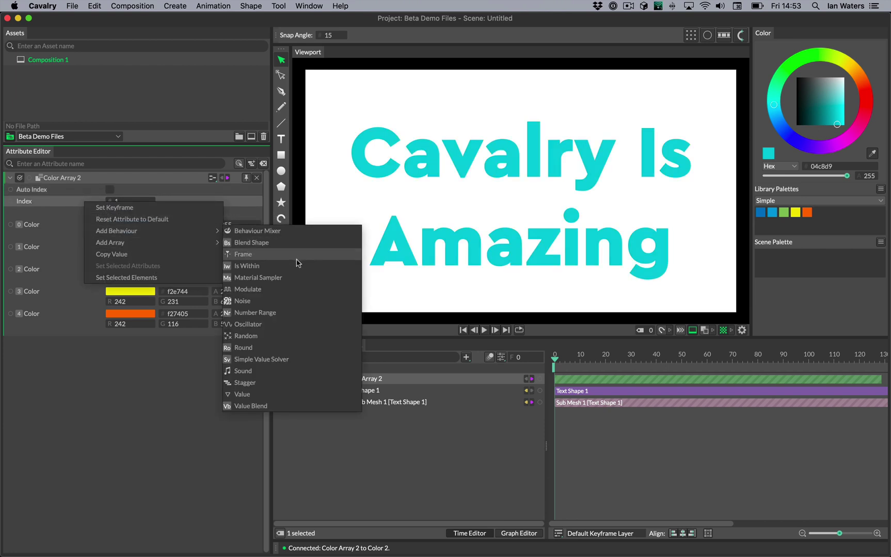
{"action": "left_click", "coordinate": [292, 335]}
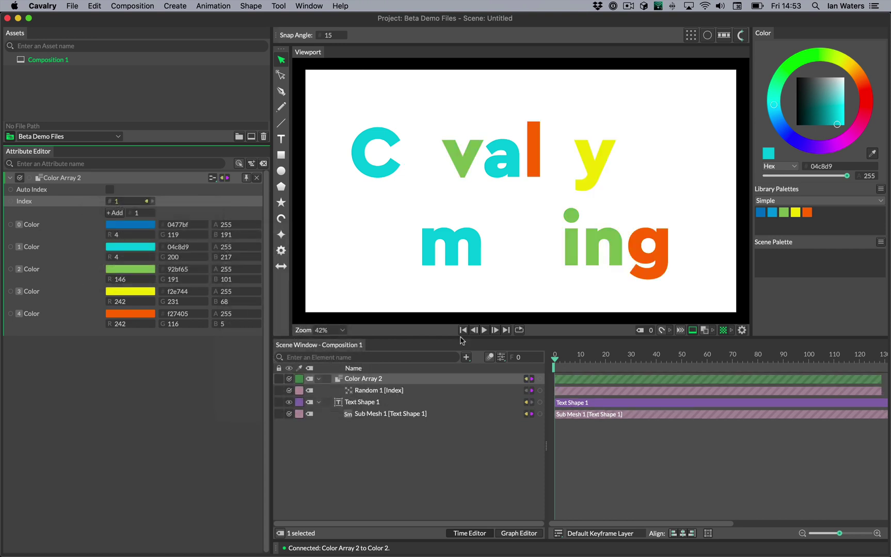
{"action": "left_click", "coordinate": [424, 394]}
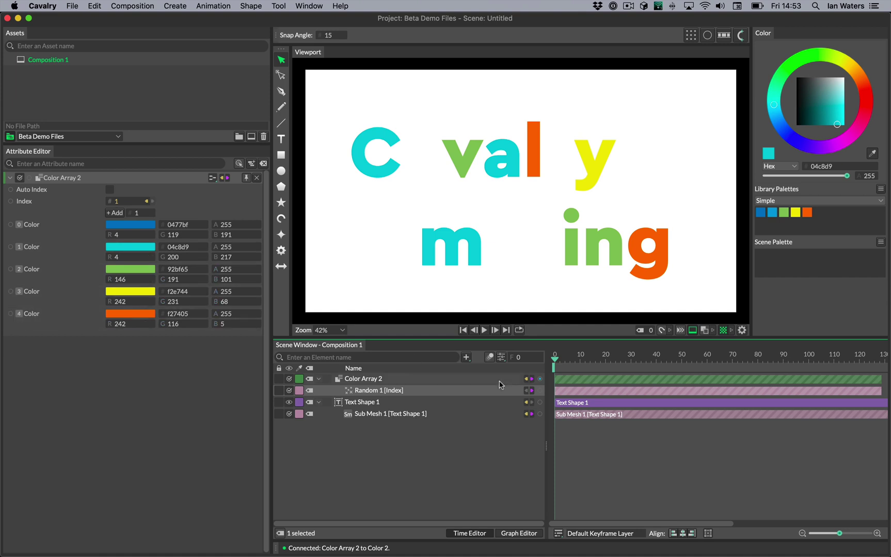
{"action": "left_click", "coordinate": [388, 393]}
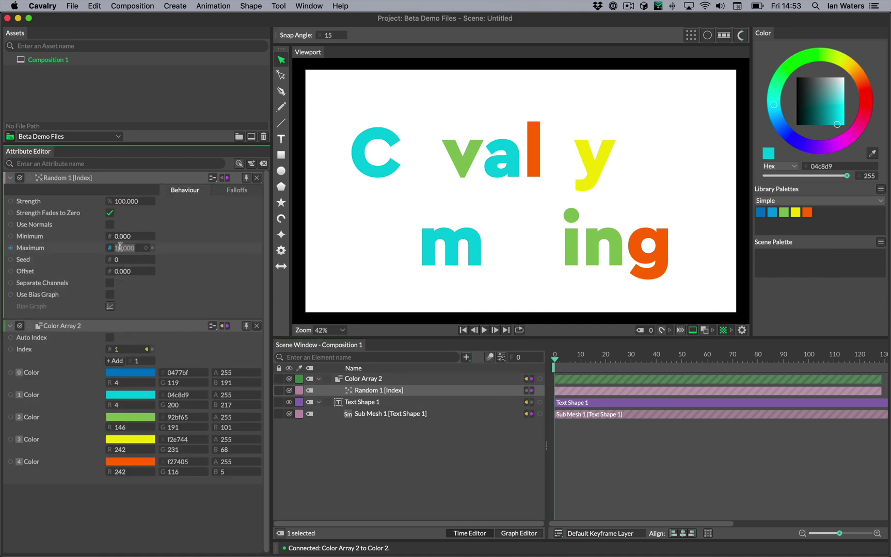
{"action": "type", "text": "4"}
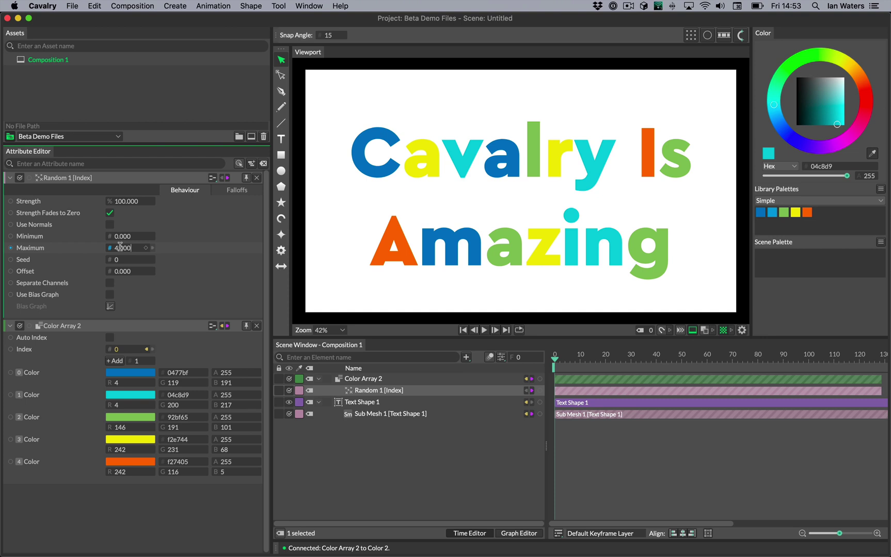
{"action": "left_click_drag", "start_coordinate": [127, 263], "coordinate": [148, 268]}
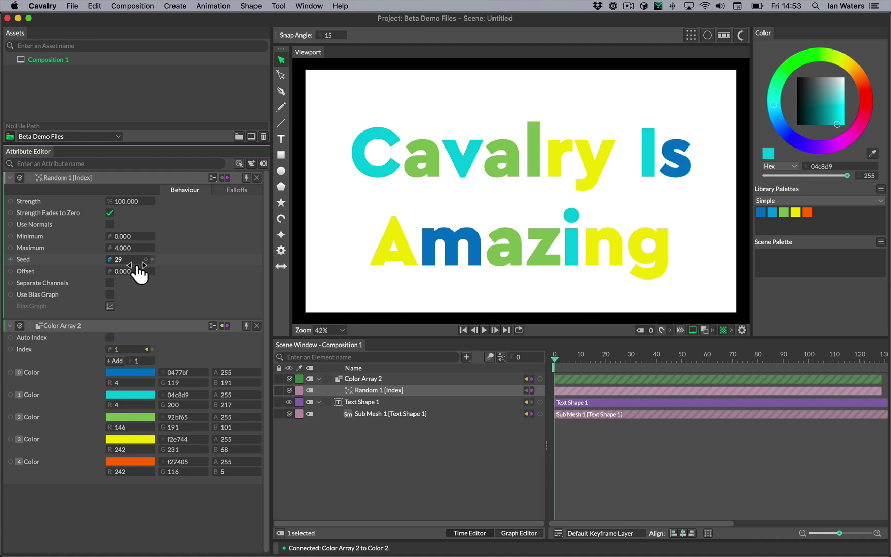
Replace the Random behaviour on the color array's Index with a Modulate behaviour.
{"action": "left_click", "coordinate": [409, 392]}
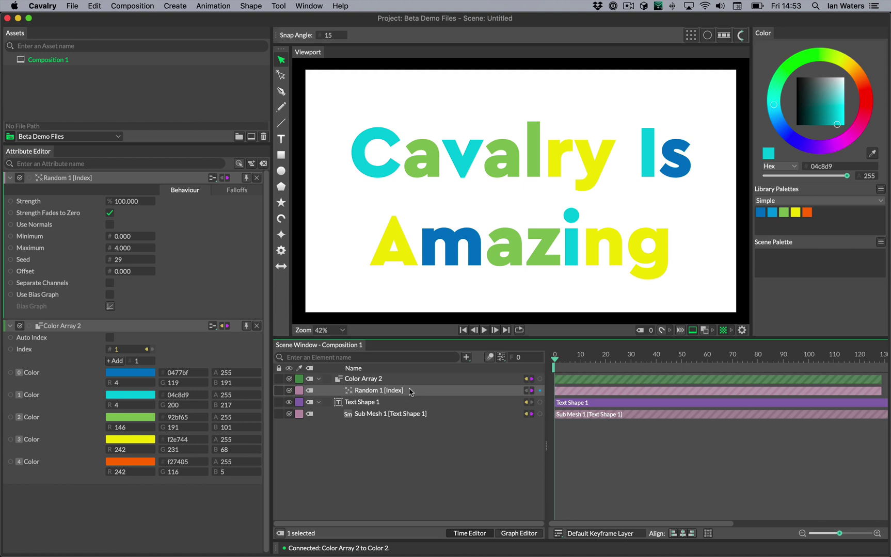
{"action": "key", "text": "Delete"}
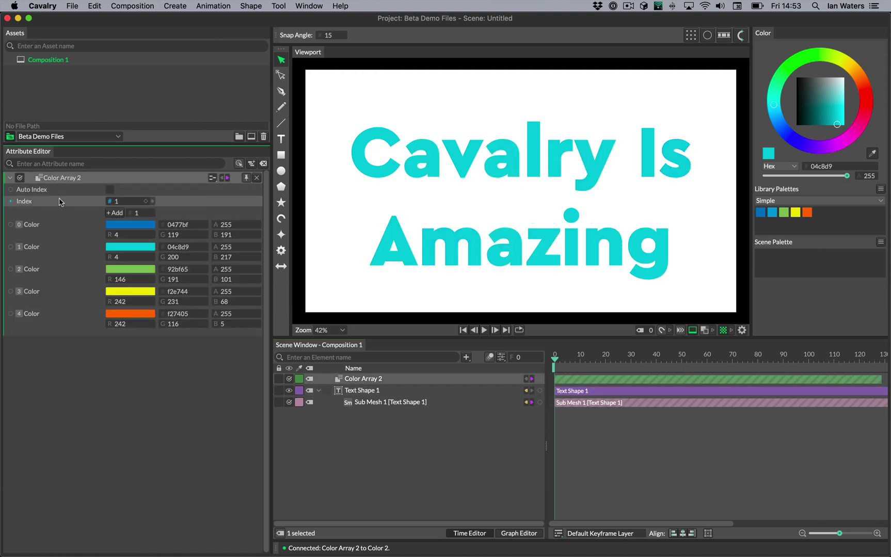
{"action": "right_click", "coordinate": [70, 203]}
{"action": "mouse_move", "coordinate": [129, 232]}
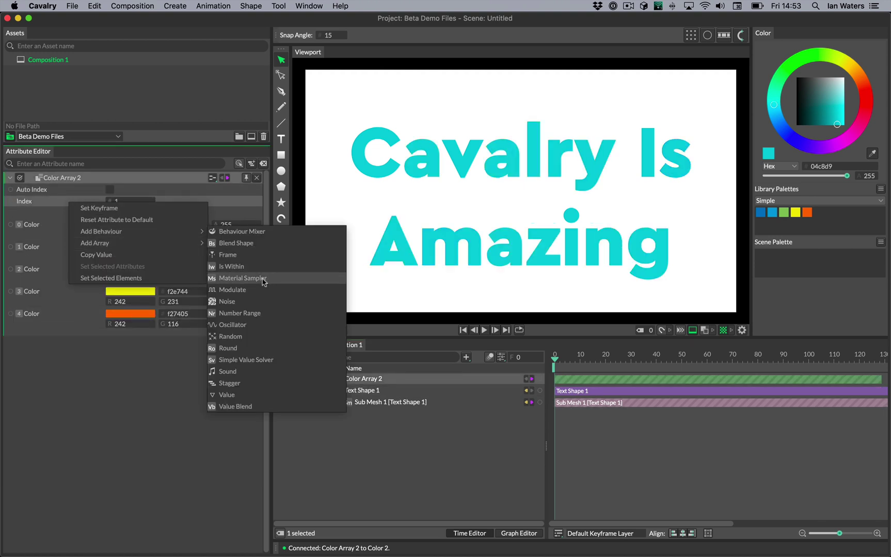
{"action": "left_click", "coordinate": [262, 289]}
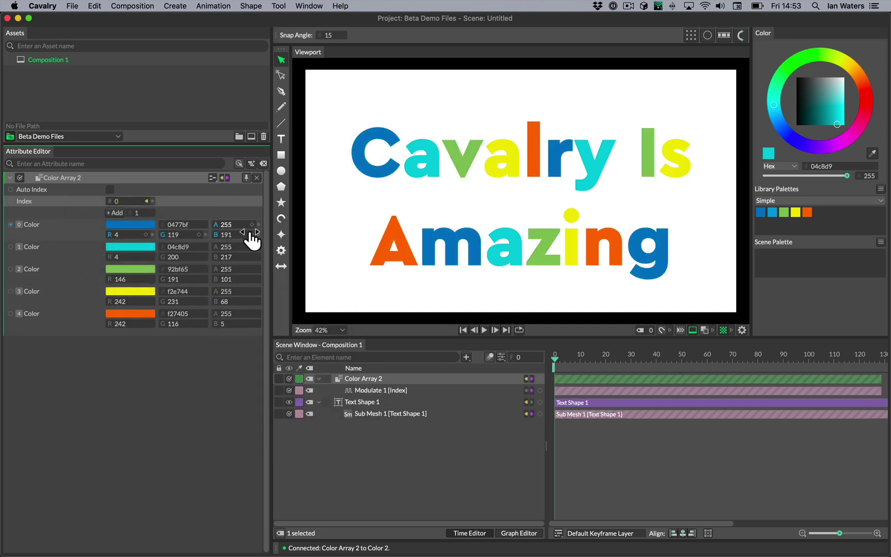
Try shifting the letter colors with the Modulate's Index Offset at 13.15, and undo the last attribute change.
{"action": "left_click", "coordinate": [392, 391]}
{"action": "left_click_drag", "start_coordinate": [123, 250], "coordinate": [829, 234]}
{"action": "key", "text": "super+z"}
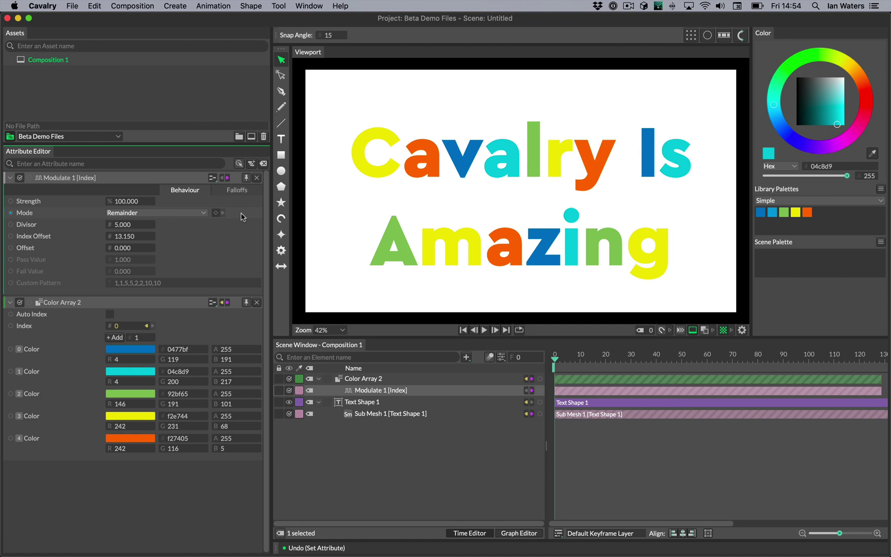
Drive the Modulate's Index Offset with a Frame behaviour and play the color animation briefly.
{"action": "right_click", "coordinate": [82, 236]}
{"action": "mouse_move", "coordinate": [155, 263]}
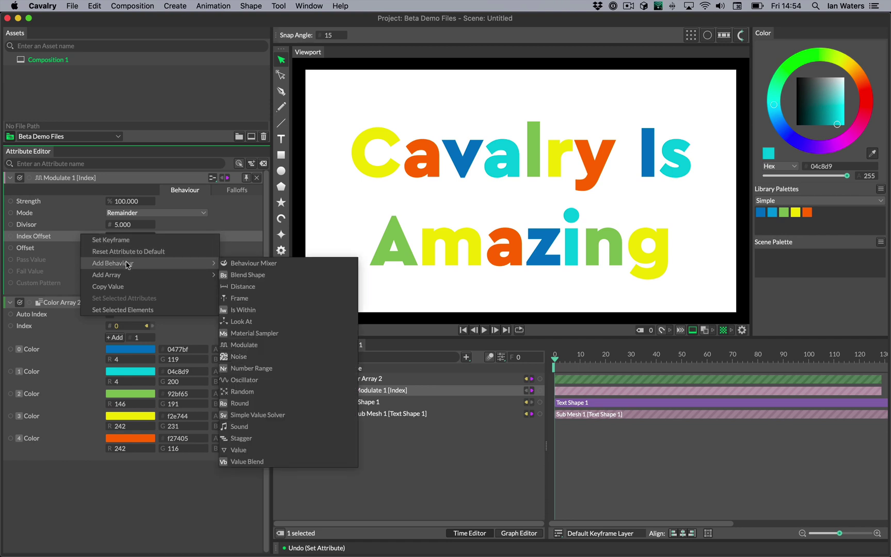
{"action": "left_click", "coordinate": [278, 297]}
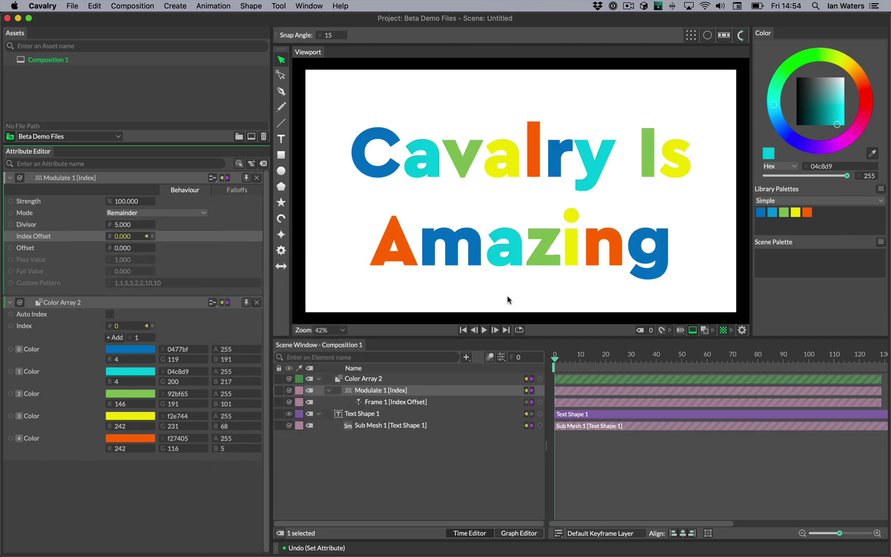
{"action": "left_click", "coordinate": [486, 330]}
{"action": "left_click", "coordinate": [487, 330]}
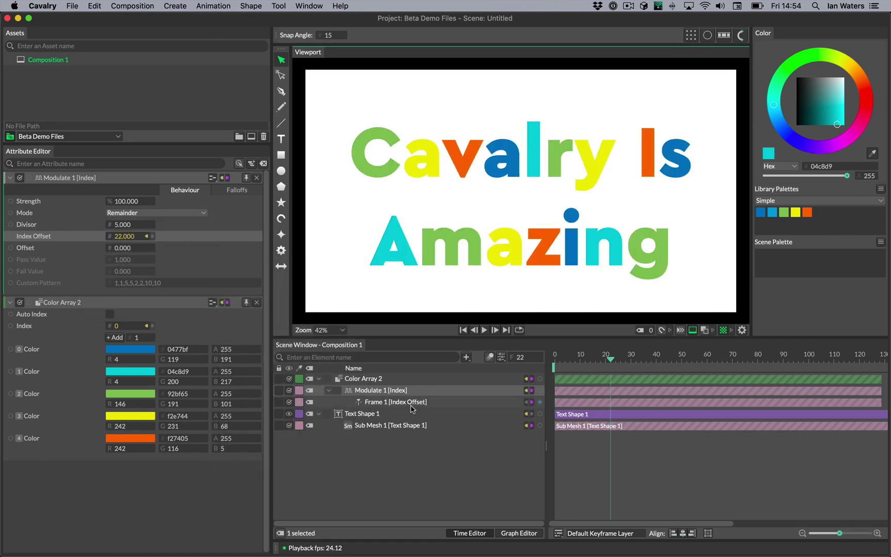
Slow the color cycling by setting the Frame behaviour's Value to 0.1, play it back, and return to frame 21.
{"action": "left_click", "coordinate": [410, 407]}
{"action": "left_click", "coordinate": [124, 213]}
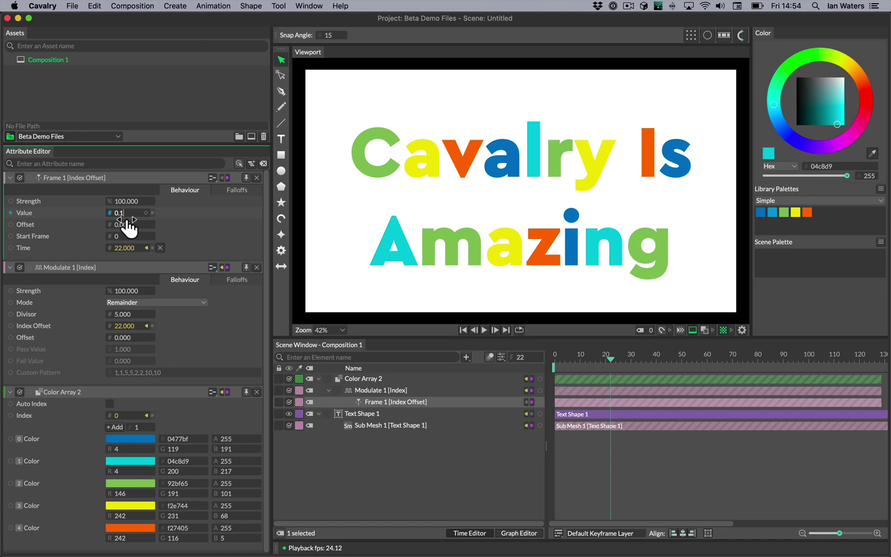
{"action": "left_click", "coordinate": [458, 489]}
{"action": "left_click", "coordinate": [484, 330]}
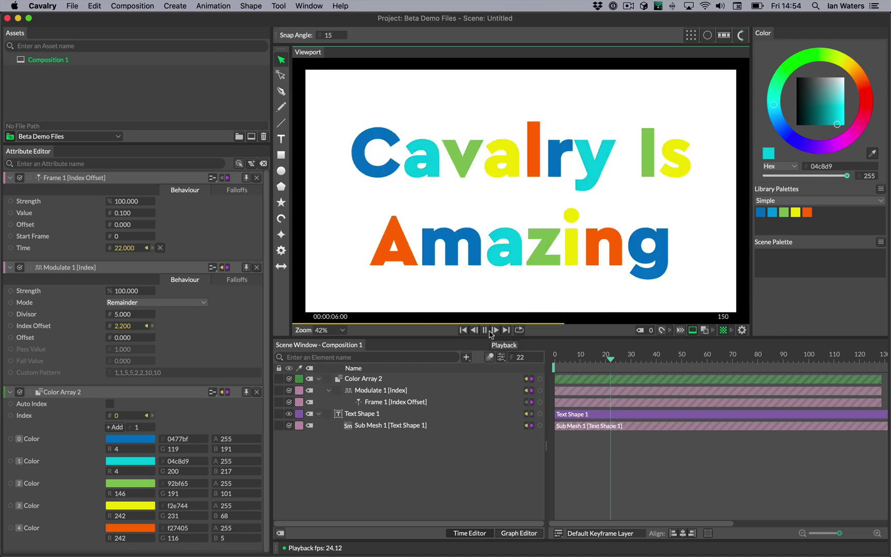
{"action": "left_click", "coordinate": [490, 333]}
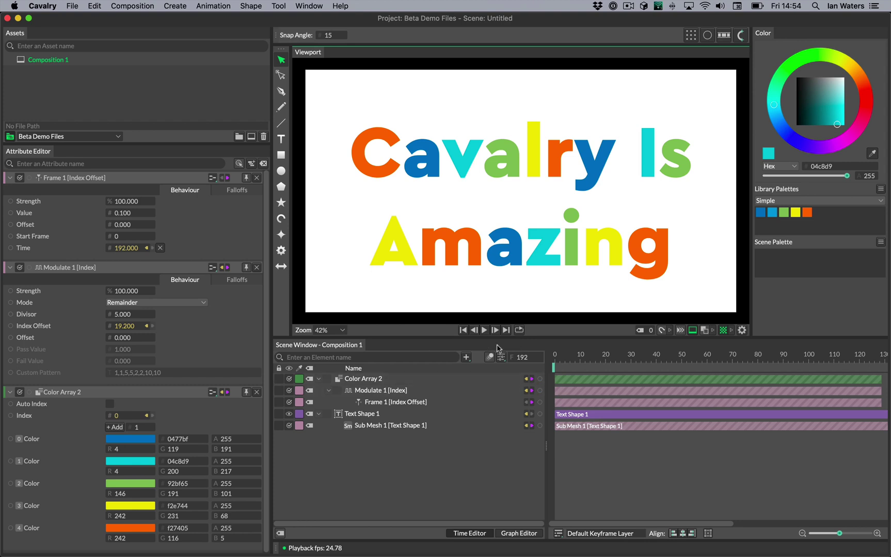
{"action": "left_click_drag", "start_coordinate": [596, 354], "coordinate": [608, 362]}
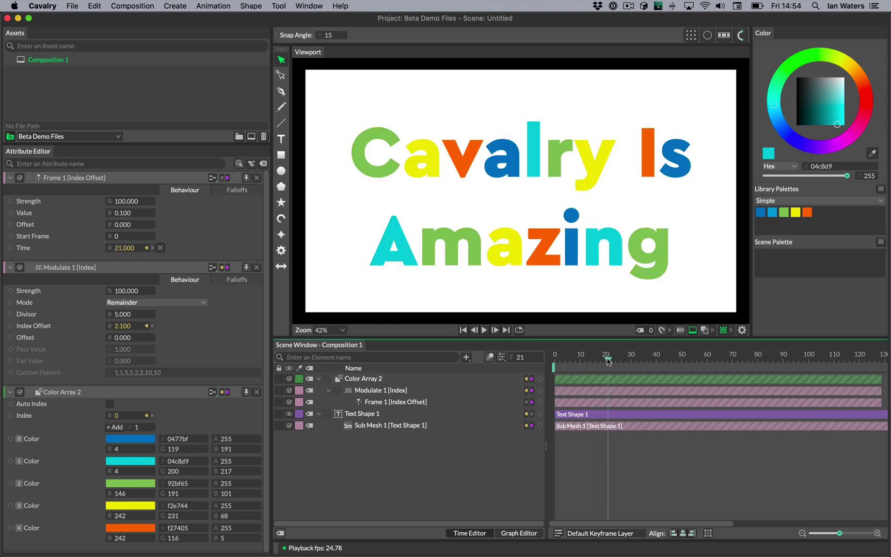
{"action": "left_click", "coordinate": [398, 416]}
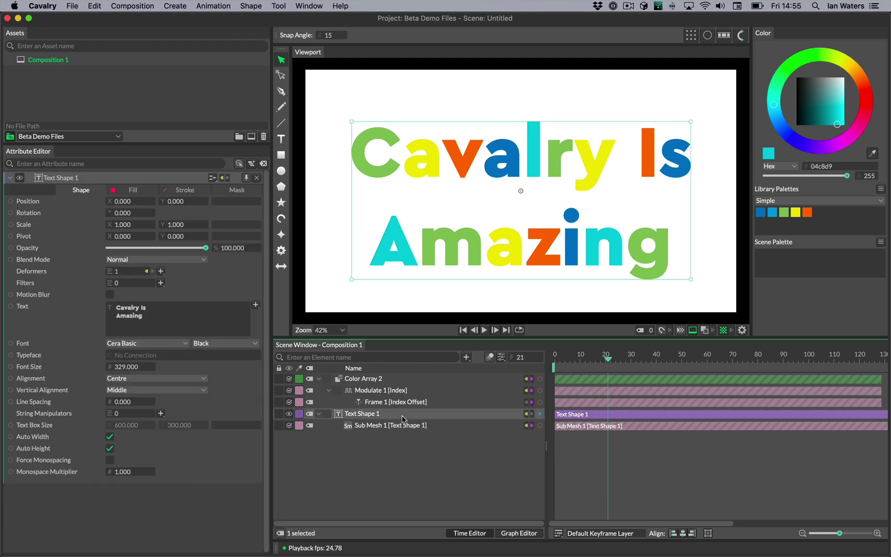
{"action": "left_click", "coordinate": [255, 178]}
{"action": "left_click", "coordinate": [408, 483]}
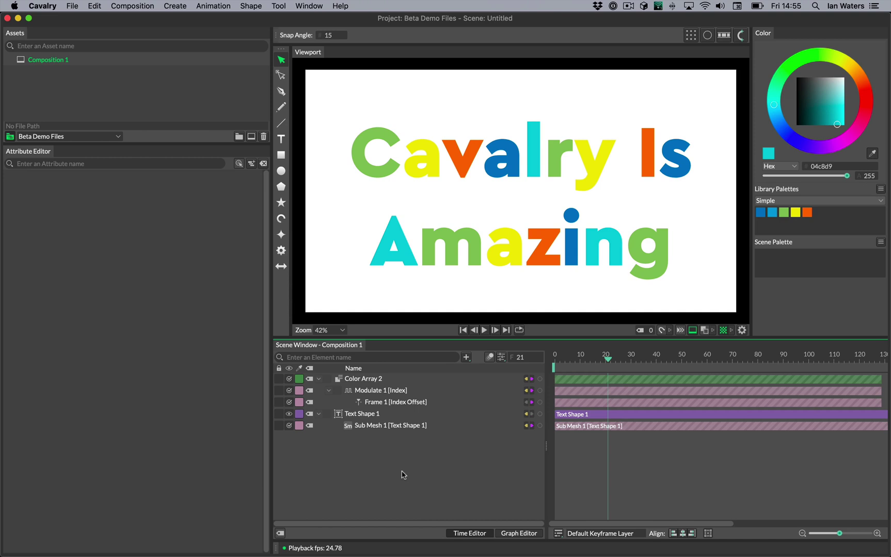
Switch the library palette to Audi and create a new color array from it.
{"action": "left_click", "coordinate": [855, 205]}
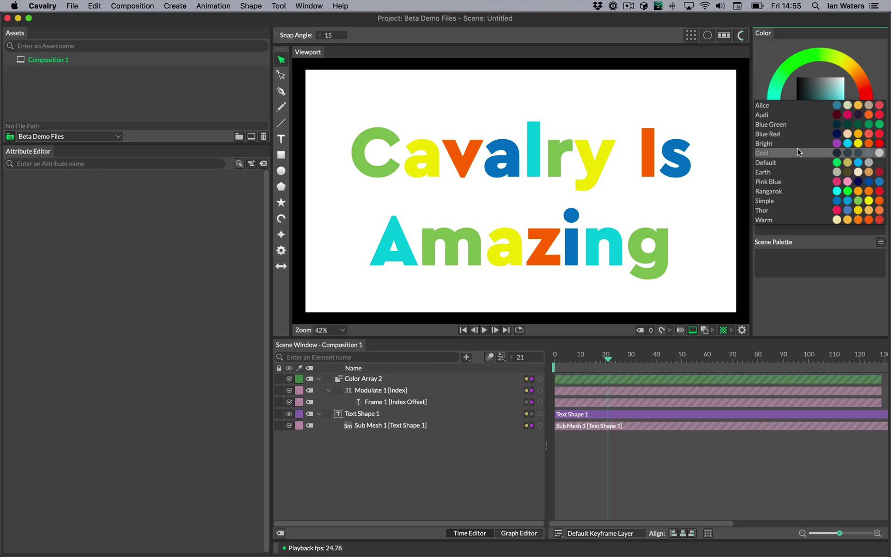
{"action": "left_click", "coordinate": [797, 119]}
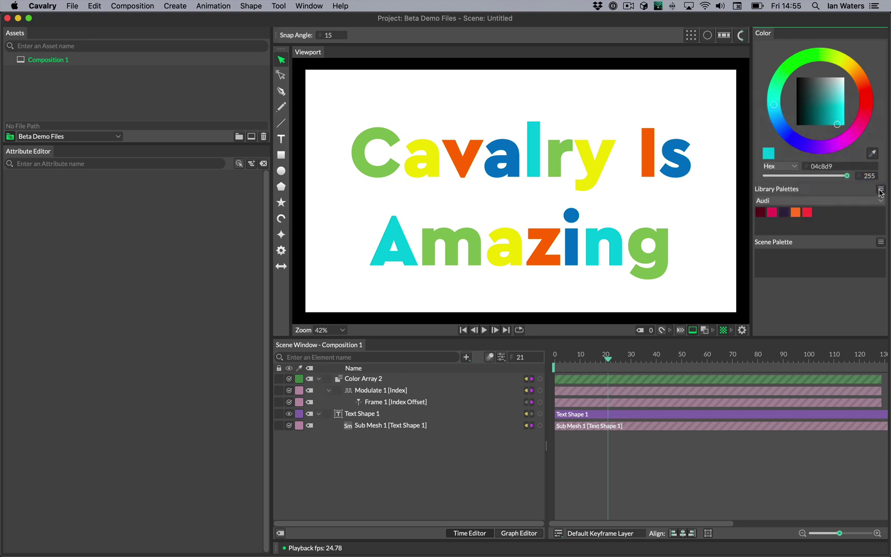
{"action": "left_click", "coordinate": [881, 191]}
{"action": "left_click", "coordinate": [808, 257]}
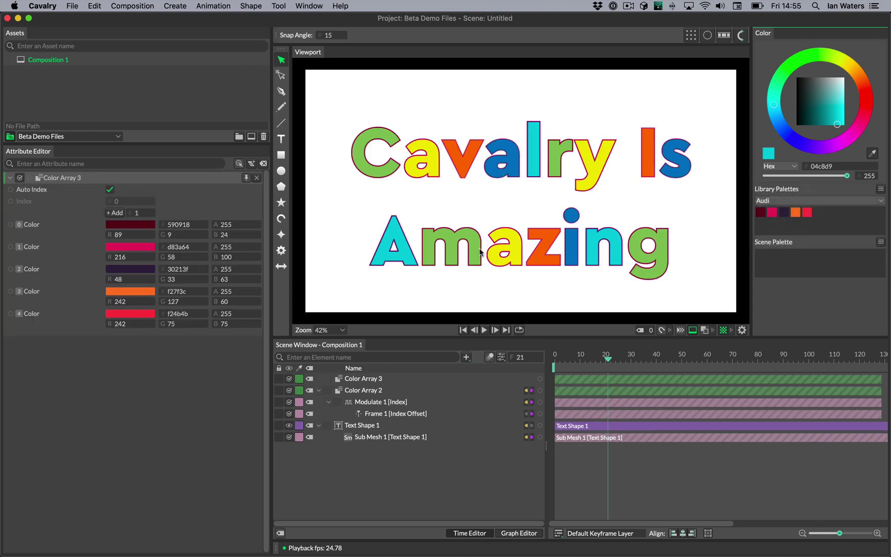
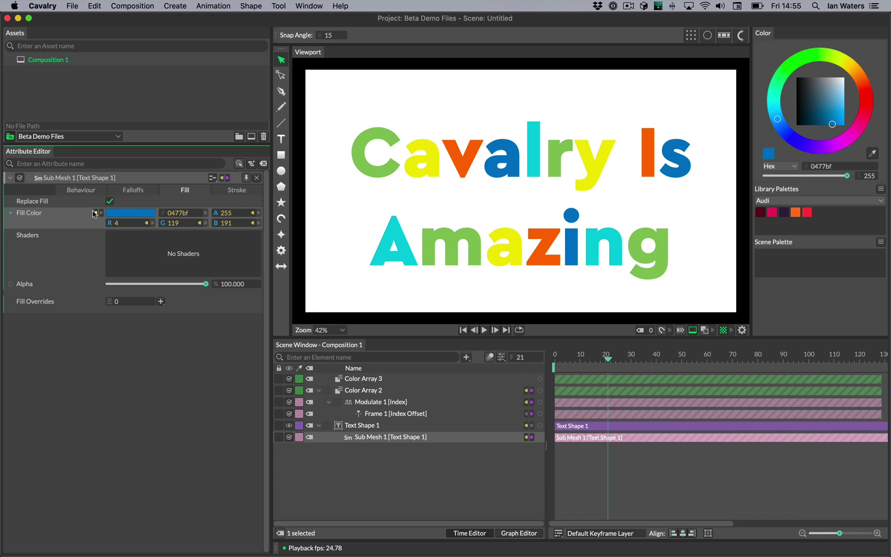
Find the Color Blend behaviour by searching for "color" and add it to the scene.
{"action": "left_click_drag", "start_coordinate": [96, 214], "coordinate": [363, 396]}
{"action": "left_click", "coordinate": [399, 457]}
{"action": "key", "text": "super+shift+a"}
{"action": "type", "text": "col"}
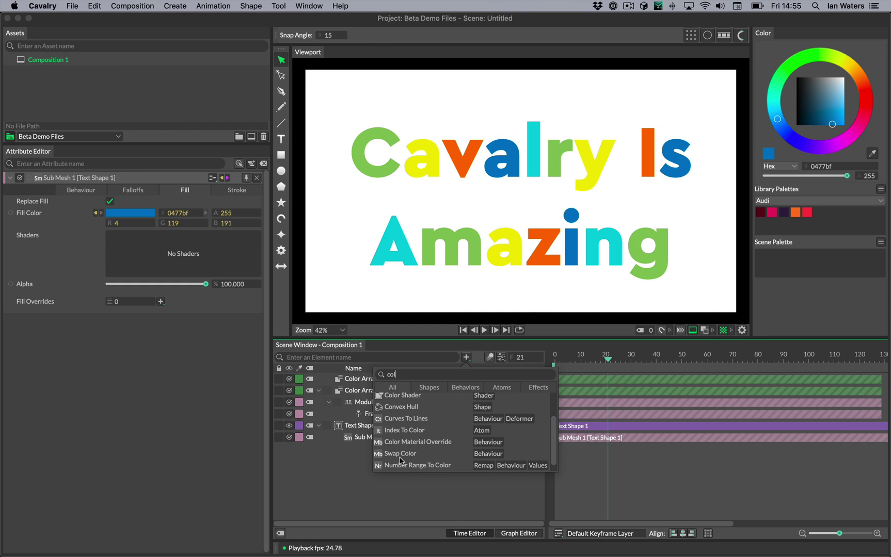
{"action": "type", "text": "o"}
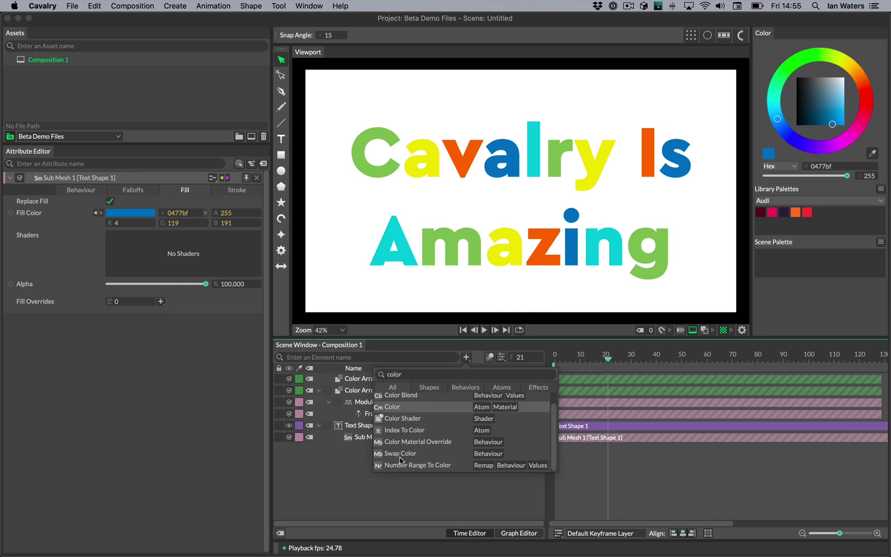
{"action": "type", "text": "r"}
{"action": "key", "text": "Up"}
{"action": "key", "text": "Return"}
{"action": "left_click", "coordinate": [344, 498]}
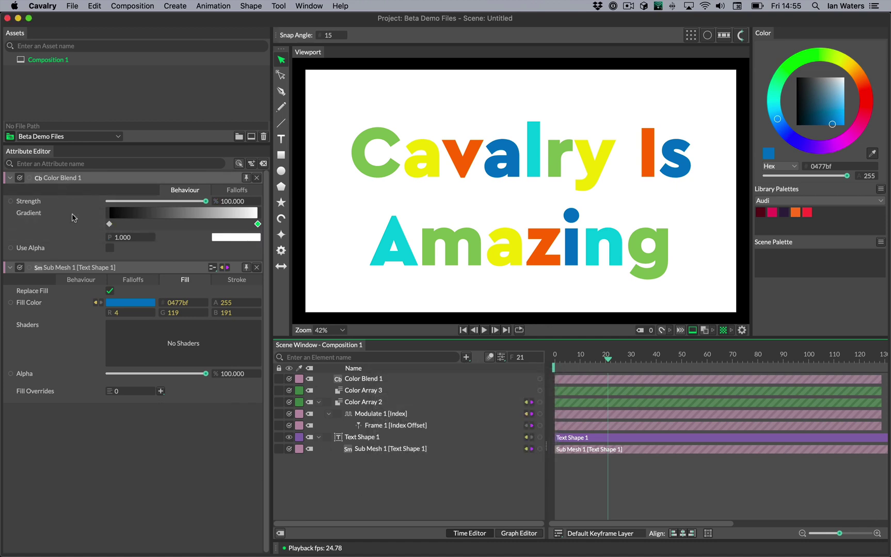
Connect Color Array 2 to the color of the Color Blend's gradient stop at position 0, keeping Strength at 100.
{"action": "left_click", "coordinate": [109, 223]}
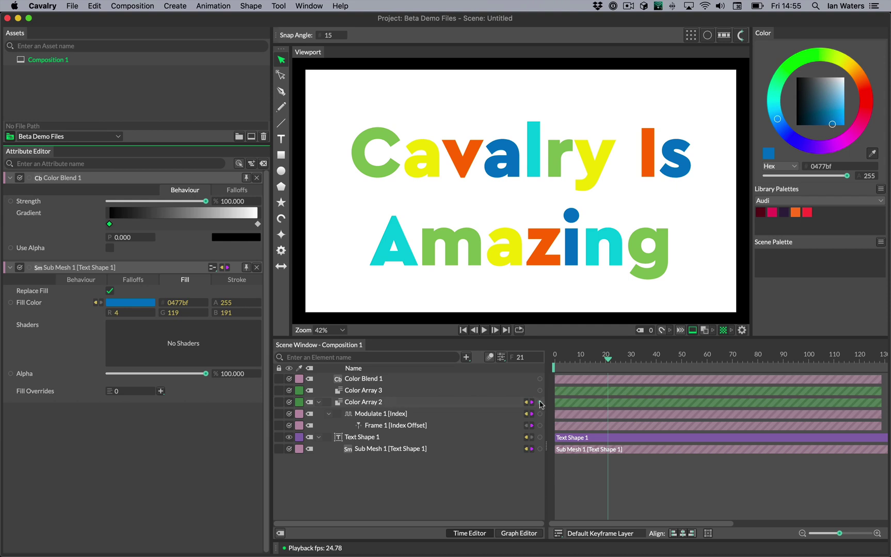
{"action": "left_click_drag", "start_coordinate": [540, 404], "coordinate": [214, 236]}
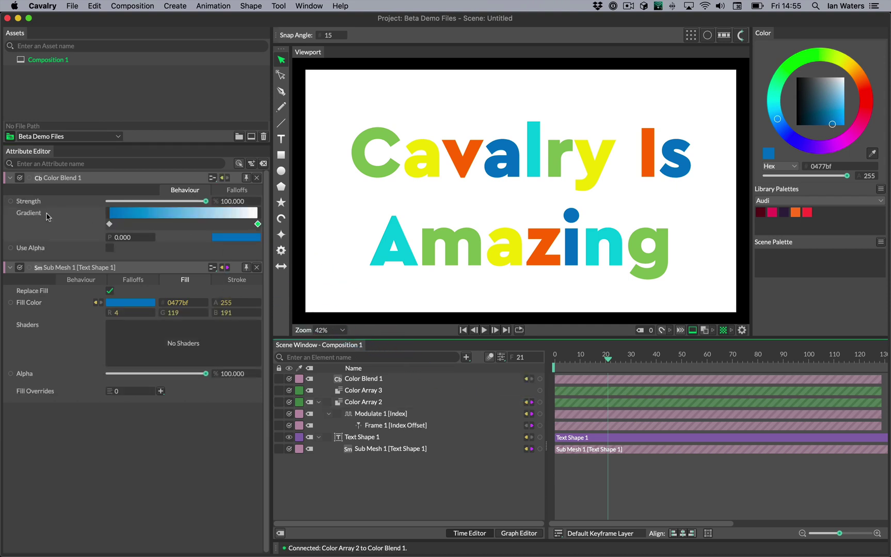
{"action": "mouse_move", "coordinate": [207, 202]}
{"action": "left_mouse_down"}
{"action": "mouse_move", "coordinate": [142, 202]}
{"action": "mouse_move", "coordinate": [206, 201]}
{"action": "left_mouse_up"}
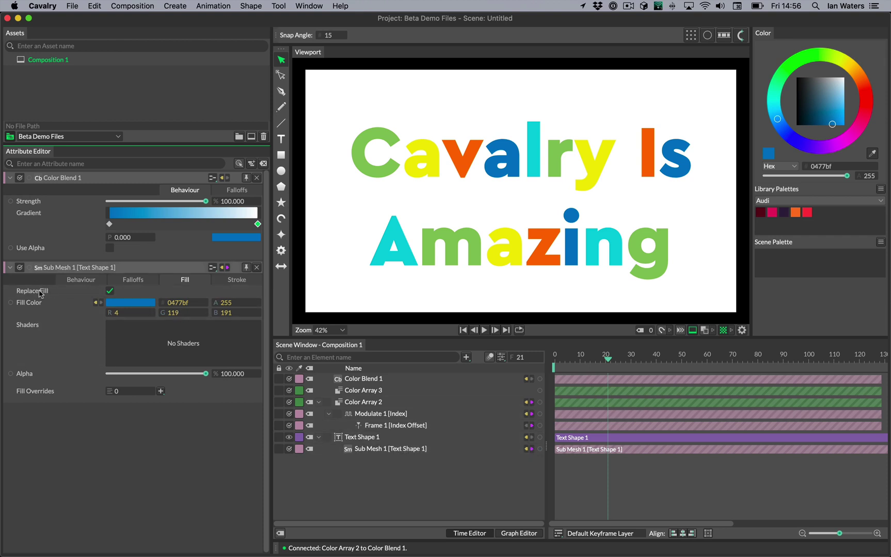
Replace the Sub Mesh's Fill Color connection from Color Array 2 with one from Color Blend 1, keeping Strength at 100.
{"action": "left_click", "coordinate": [96, 304]}
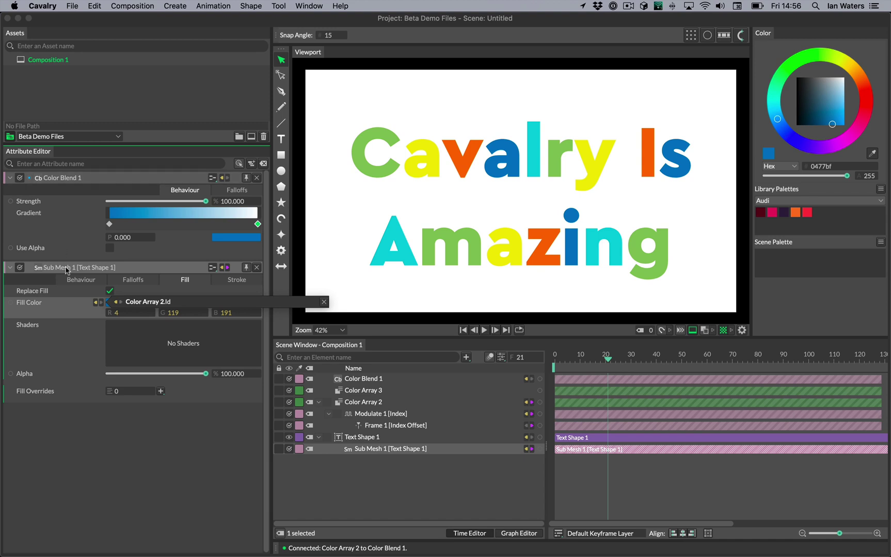
{"action": "left_click_drag", "start_coordinate": [28, 178], "coordinate": [80, 310]}
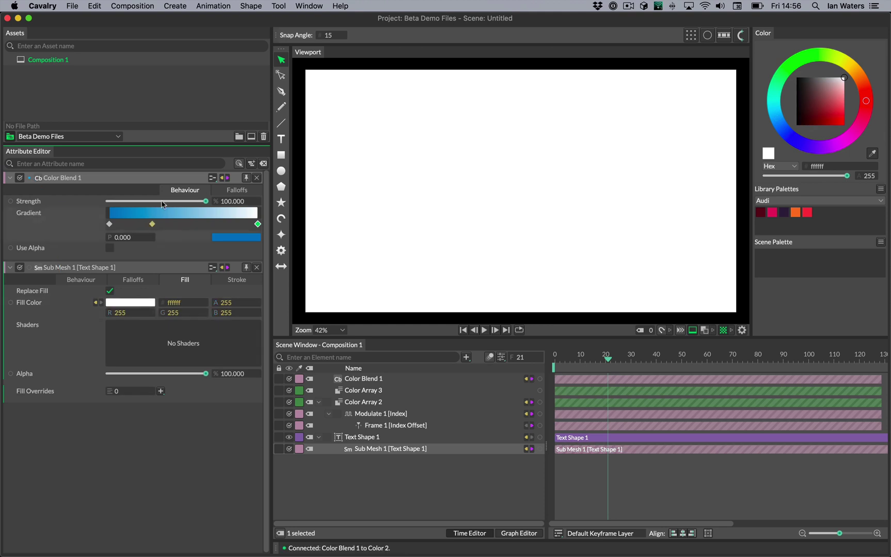
{"action": "mouse_move", "coordinate": [202, 202]}
{"action": "left_mouse_down"}
{"action": "mouse_move", "coordinate": [165, 202]}
{"action": "mouse_move", "coordinate": [211, 202]}
{"action": "left_mouse_up"}
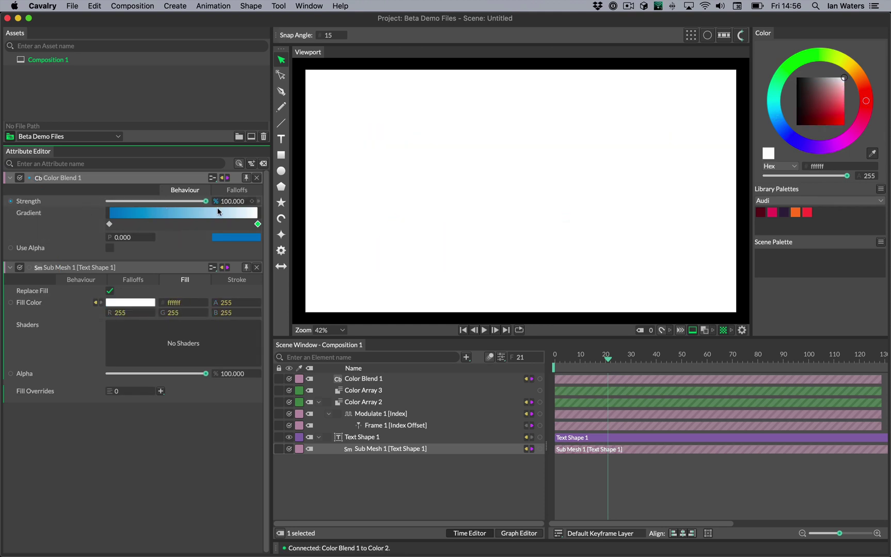
Set the color of the Color Blend's gradient stop at position 1 to red.
{"action": "left_click", "coordinate": [258, 225]}
{"action": "left_click", "coordinate": [233, 238]}
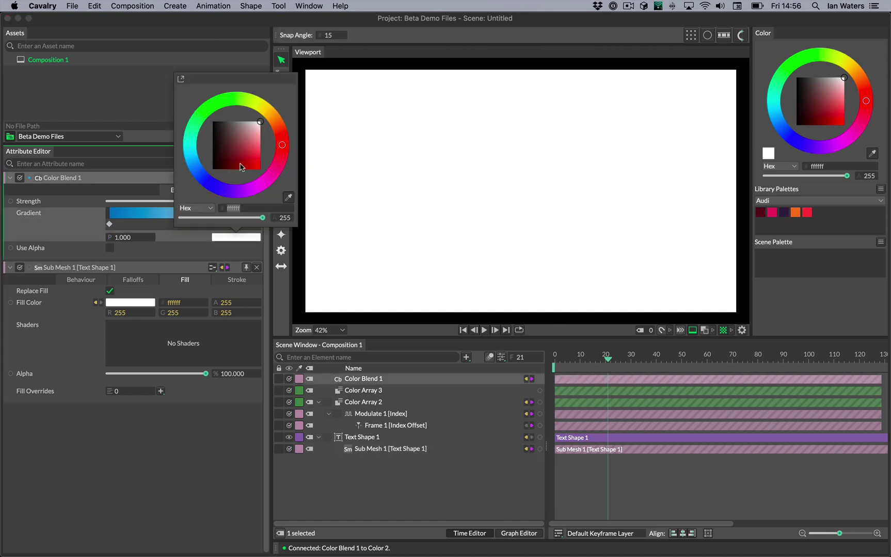
{"action": "type", "text": "ff0000"}
{"action": "key", "text": "Return"}
Lower the Color Blend's Strength to 0 while the animation plays, and stop playback.
{"action": "mouse_move", "coordinate": [205, 202]}
{"action": "left_mouse_down"}
{"action": "mouse_move", "coordinate": [55, 202]}
{"action": "mouse_move", "coordinate": [215, 207]}
{"action": "left_mouse_up"}
{"action": "left_click", "coordinate": [483, 330]}
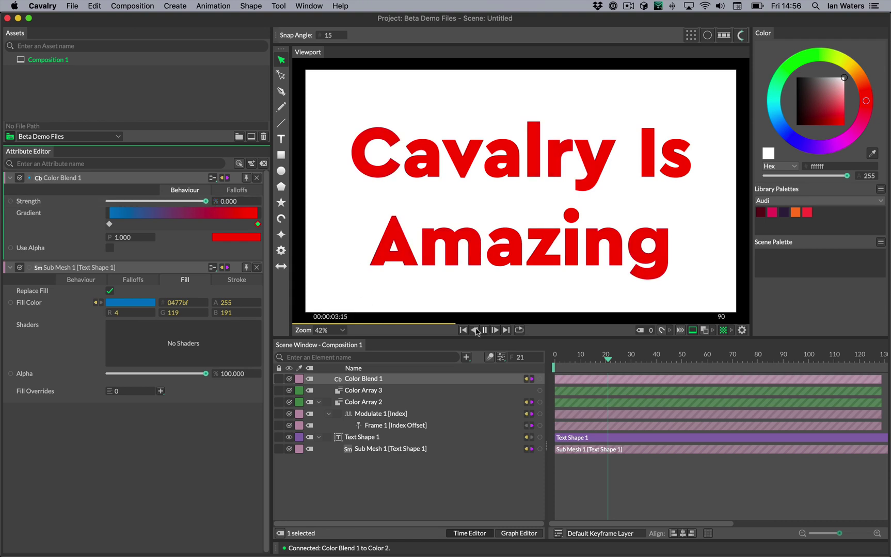
{"action": "left_click", "coordinate": [189, 201]}
{"action": "left_click_drag", "start_coordinate": [153, 207], "coordinate": [21, 211]}
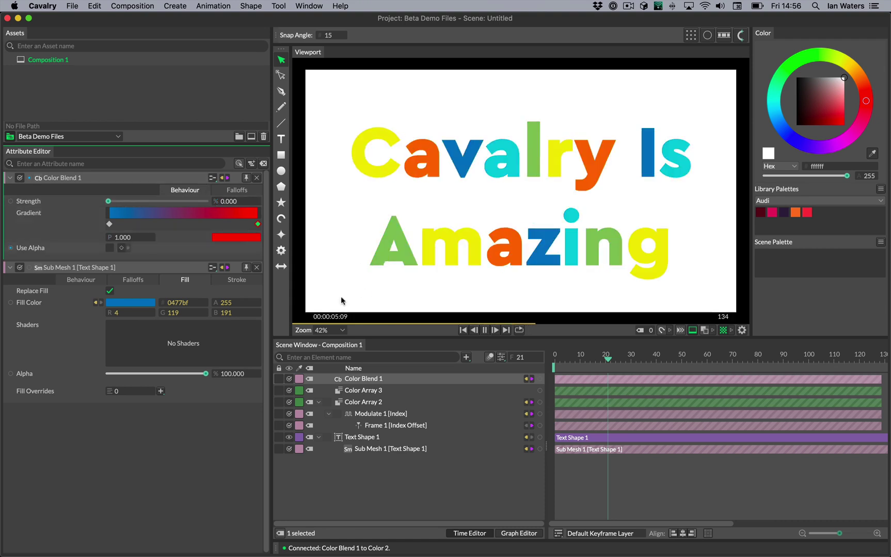
{"action": "left_click", "coordinate": [485, 330]}
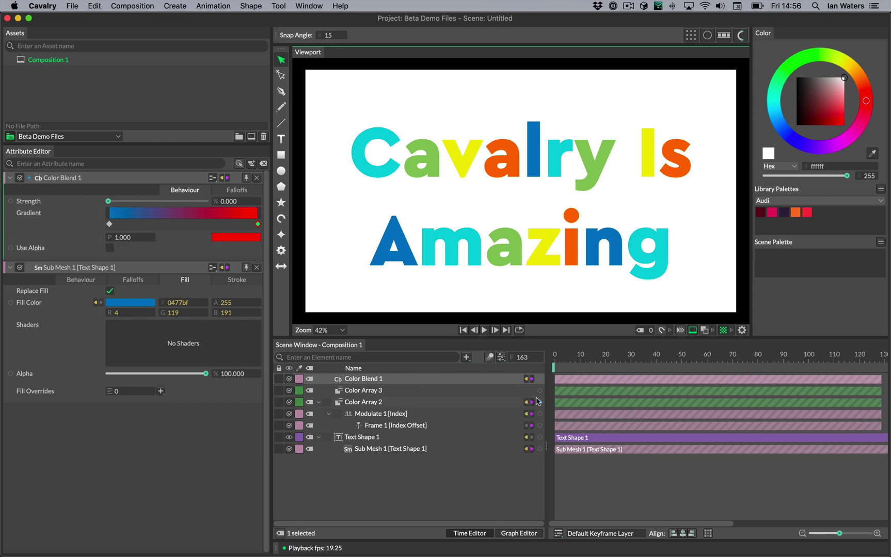
Connect Color Array 3 to the gradient stop at position 1 and keyframe Strength from 0 at frame 0 to 100 at frame 30.
{"action": "left_click_drag", "start_coordinate": [540, 393], "coordinate": [238, 239]}
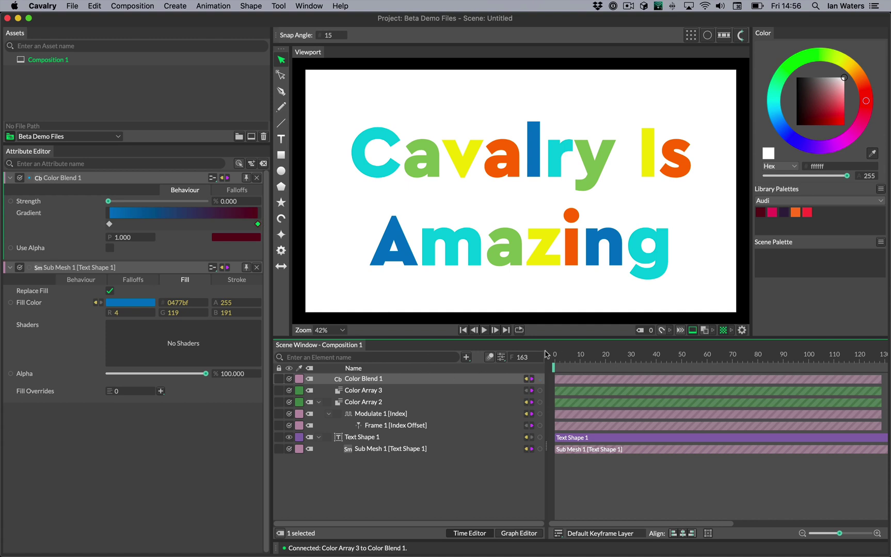
{"action": "key", "text": "space"}
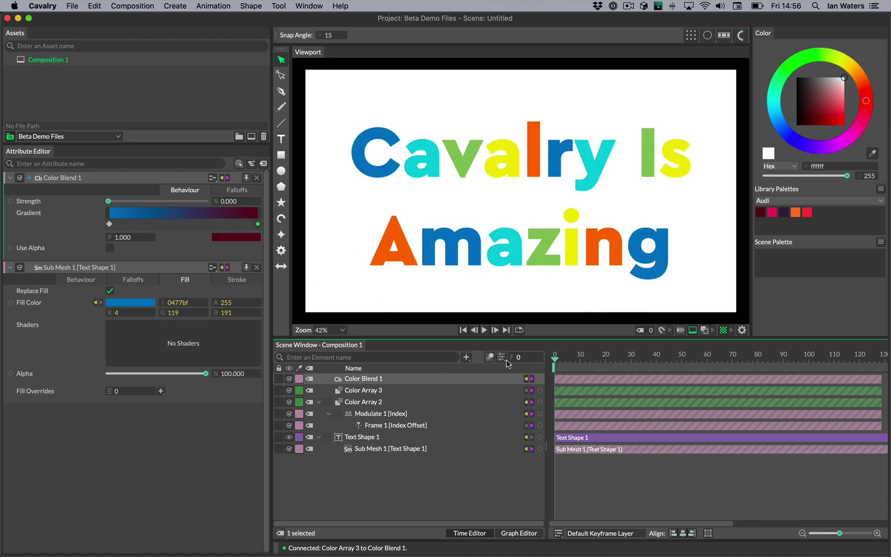
{"action": "left_click", "coordinate": [252, 201]}
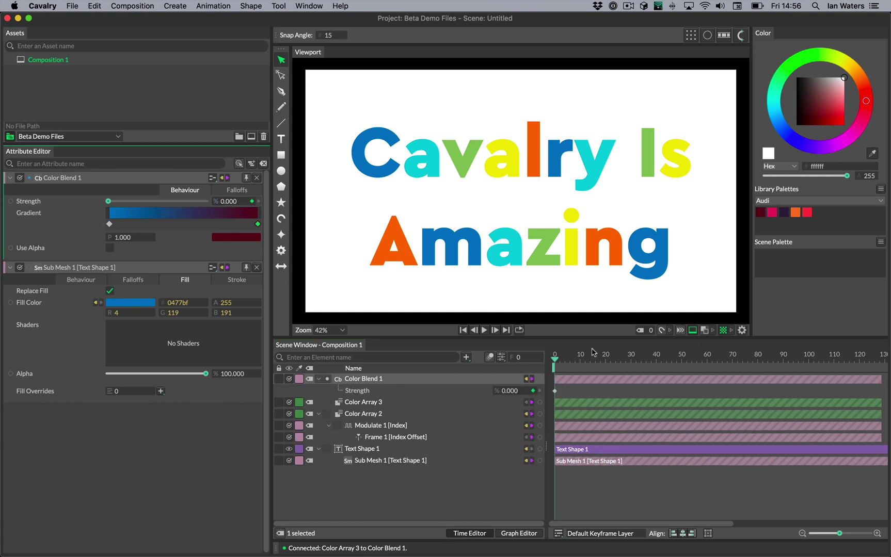
{"action": "left_click", "coordinate": [630, 361]}
{"action": "left_click_drag", "start_coordinate": [115, 205], "coordinate": [206, 202]}
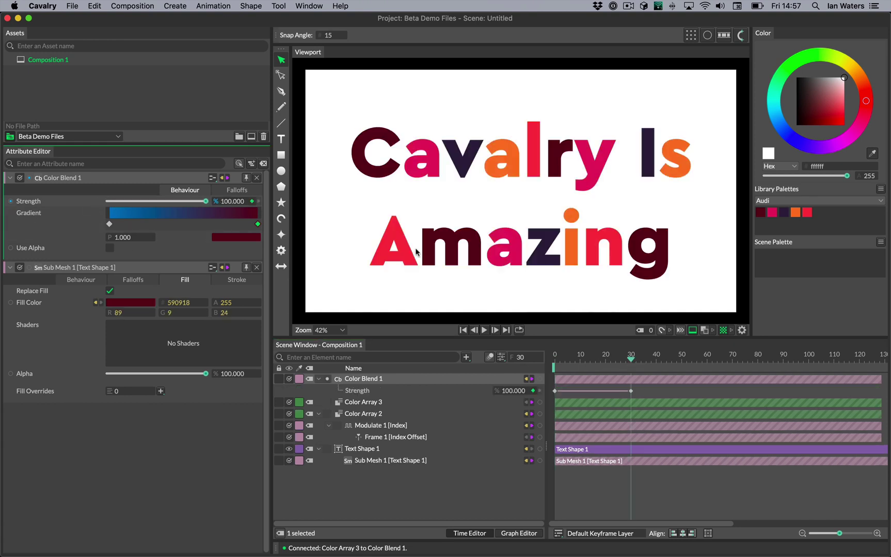
Shift both Strength keyframes to about frames 33 and 63, and play the animation from the start.
{"action": "left_click_drag", "start_coordinate": [572, 391], "coordinate": [656, 389]}
{"action": "left_click", "coordinate": [463, 330]}
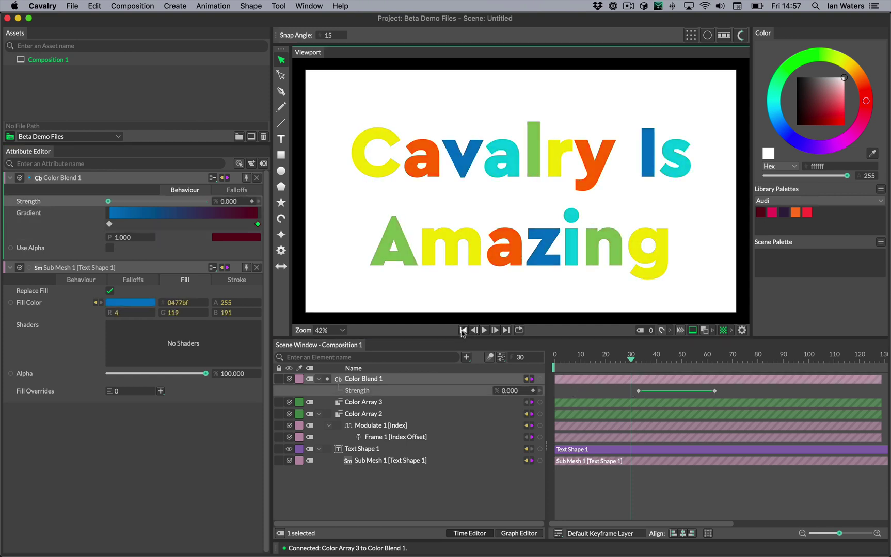
{"action": "left_click", "coordinate": [484, 330]}
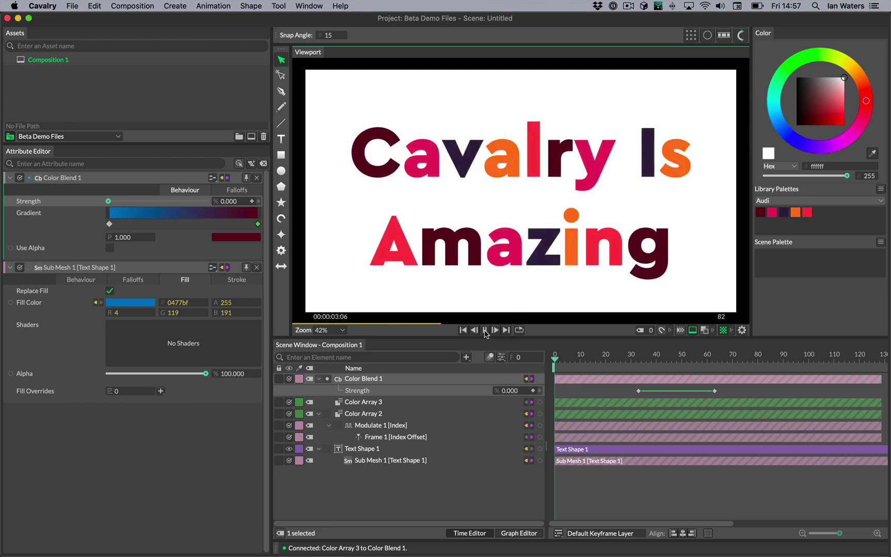
{"action": "left_click", "coordinate": [485, 330]}
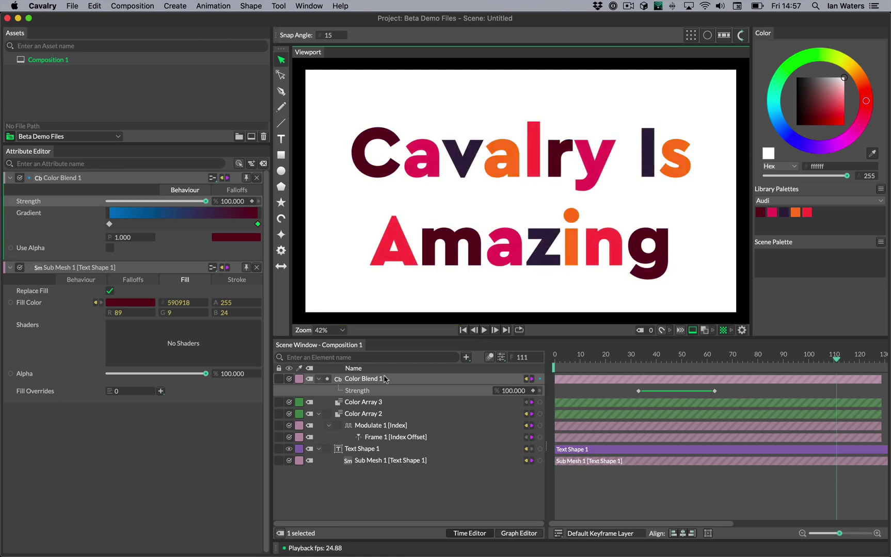
Connect Modulate 1 to the Index of Color Array 3 and play the animation from the start.
{"action": "left_click", "coordinate": [399, 406]}
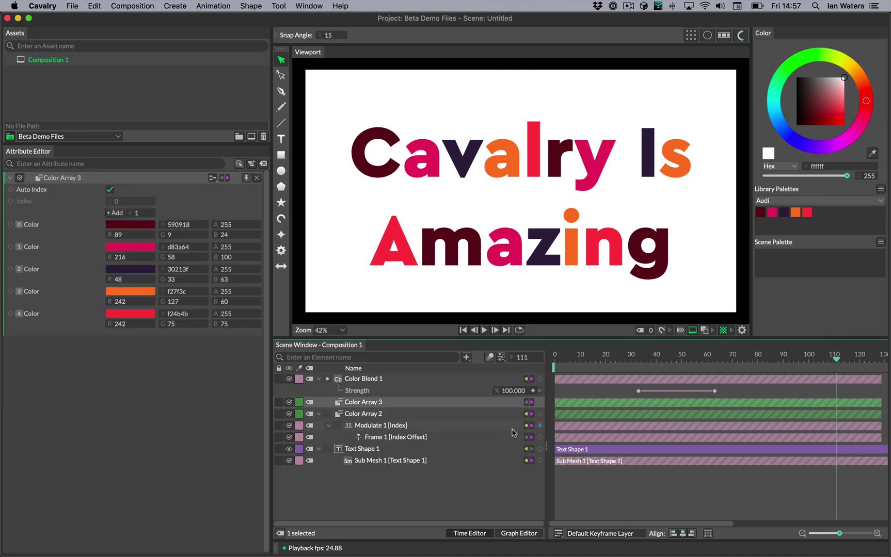
{"action": "left_click_drag", "start_coordinate": [540, 426], "coordinate": [27, 203]}
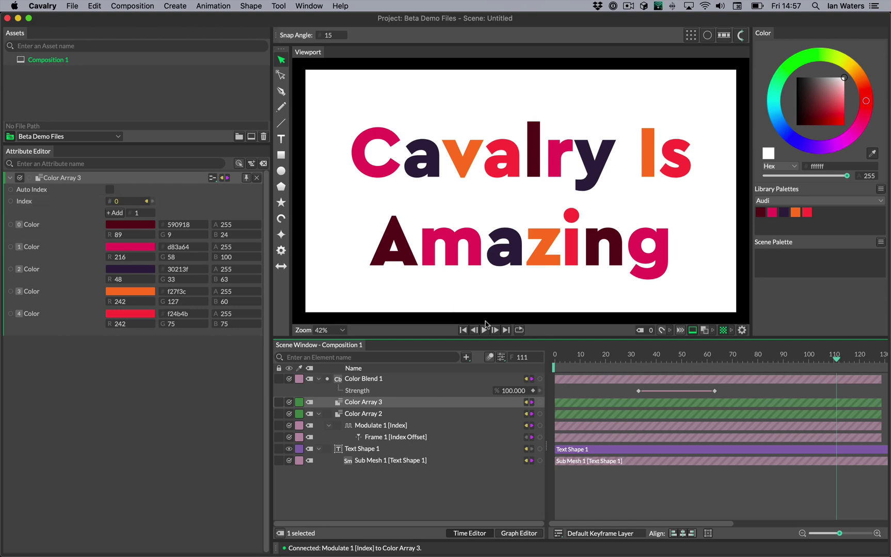
{"action": "left_click", "coordinate": [485, 330]}
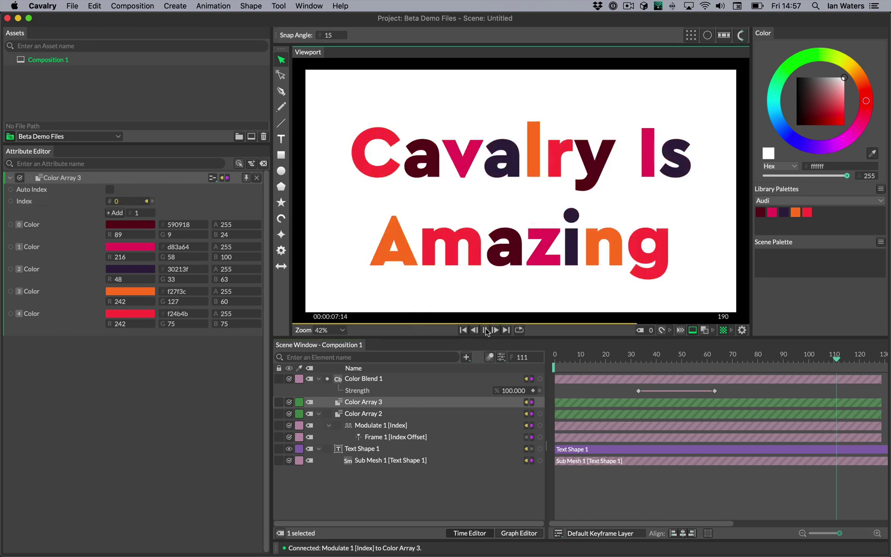
{"action": "left_click", "coordinate": [463, 330]}
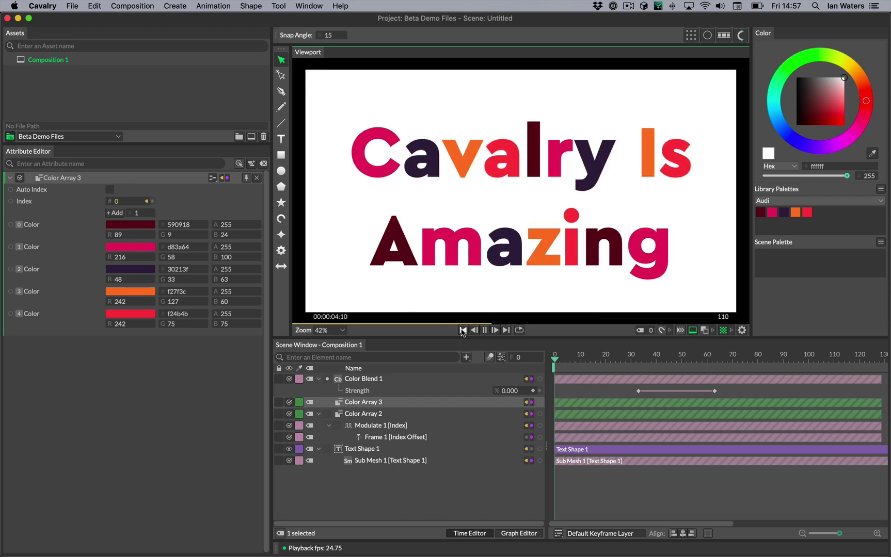
{"action": "left_click", "coordinate": [487, 333]}
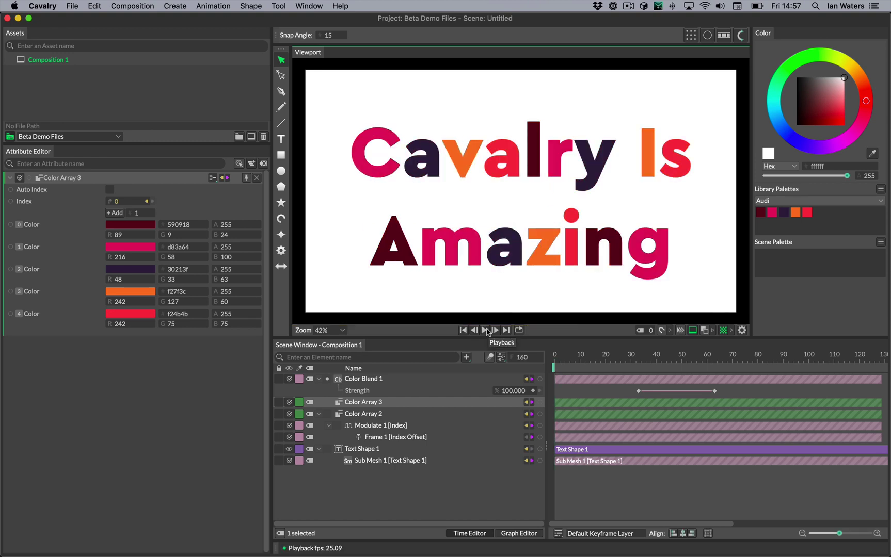
Display Text Shape 1's attributes and add a String Array to the scene by searching for "string".
{"action": "left_click", "coordinate": [412, 449]}
{"action": "left_click", "coordinate": [418, 485]}
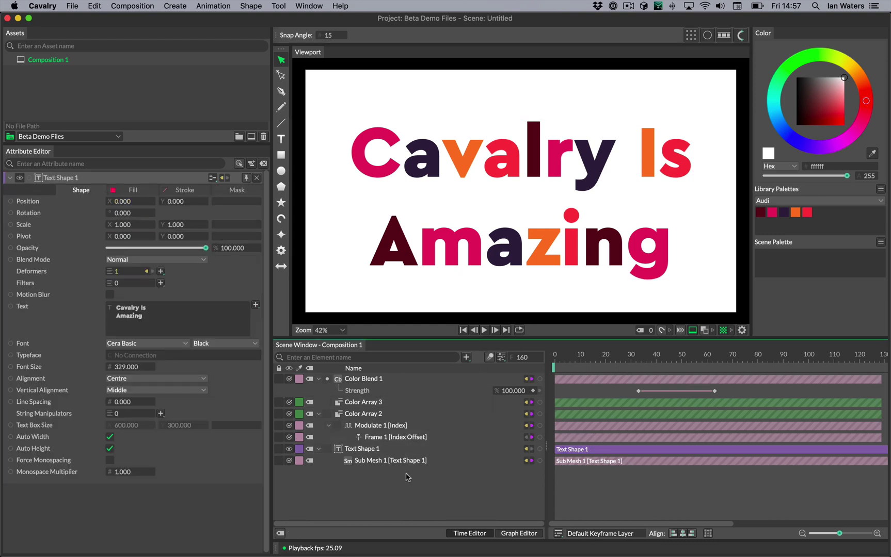
{"action": "key", "text": "super+shift+f"}
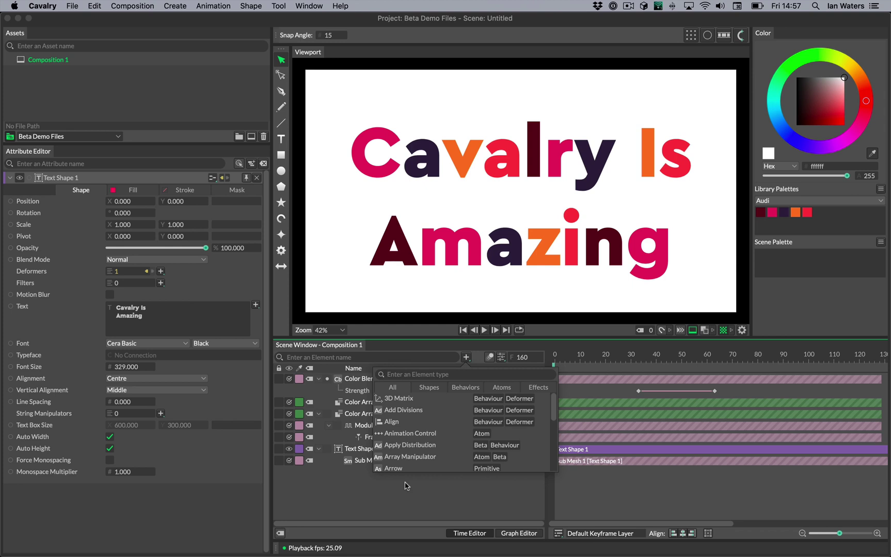
{"action": "type", "text": "st"}
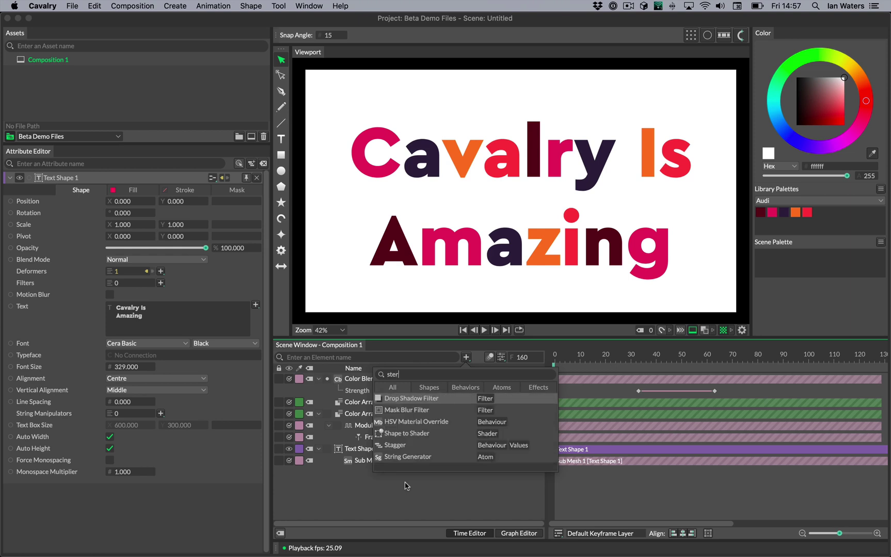
{"action": "type", "text": "ring"}
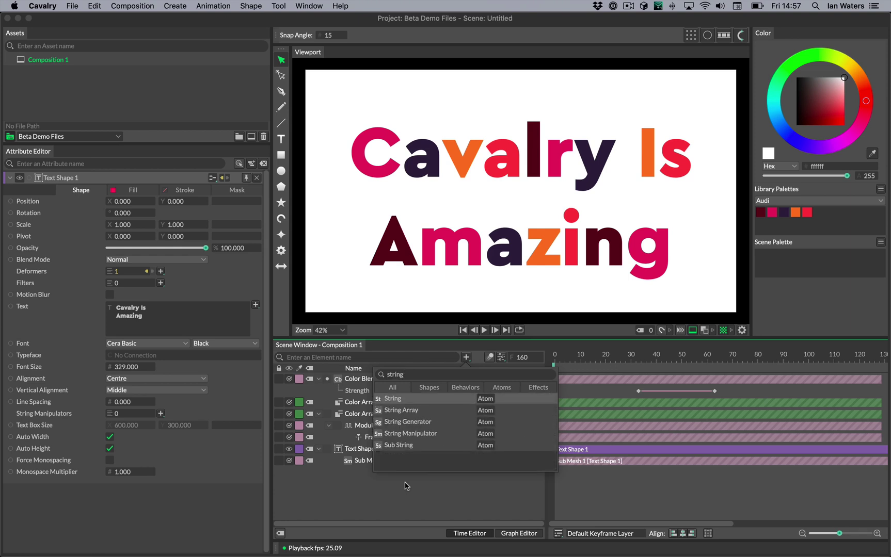
{"action": "key", "text": "Down"}
{"action": "key", "text": "Return"}
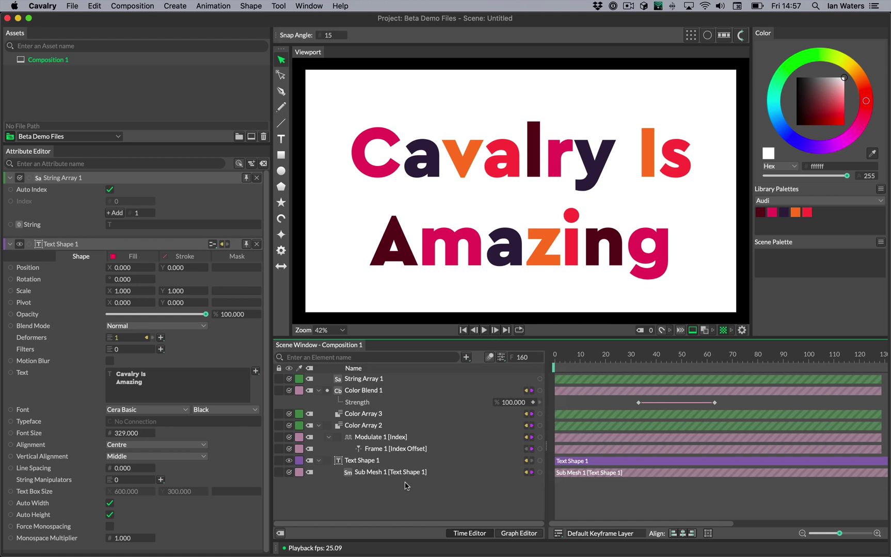
Fill String Array 1 with three strings, Cavalry, Is and Amazing, and connect it to the Text attribute of Text Shape 1.
{"action": "left_click", "coordinate": [116, 213]}
{"action": "left_click", "coordinate": [116, 213]}
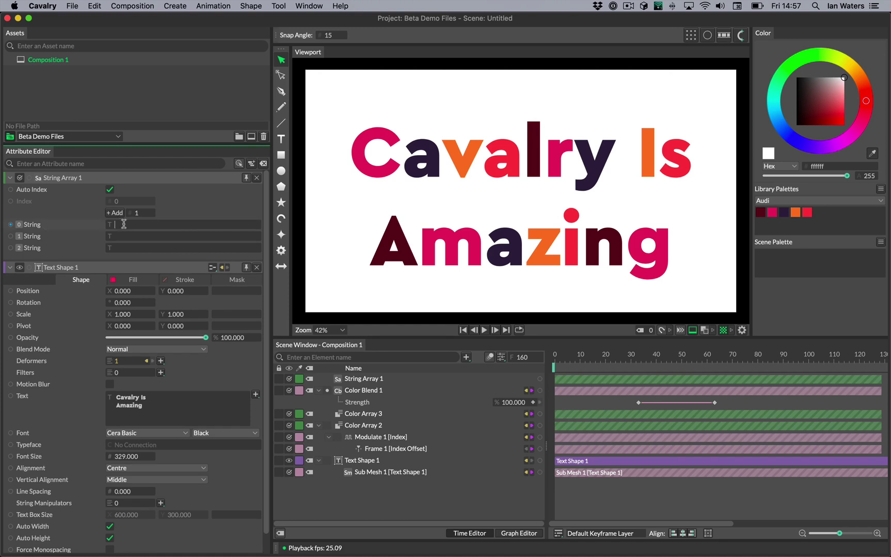
{"action": "left_click", "coordinate": [124, 224]}
{"action": "left_click_drag", "start_coordinate": [29, 179], "coordinate": [38, 396]}
Turn off Auto Index on String Array 1 and test its Index, leaving it at 0.
{"action": "left_click", "coordinate": [109, 190]}
{"action": "left_click", "coordinate": [66, 189]}
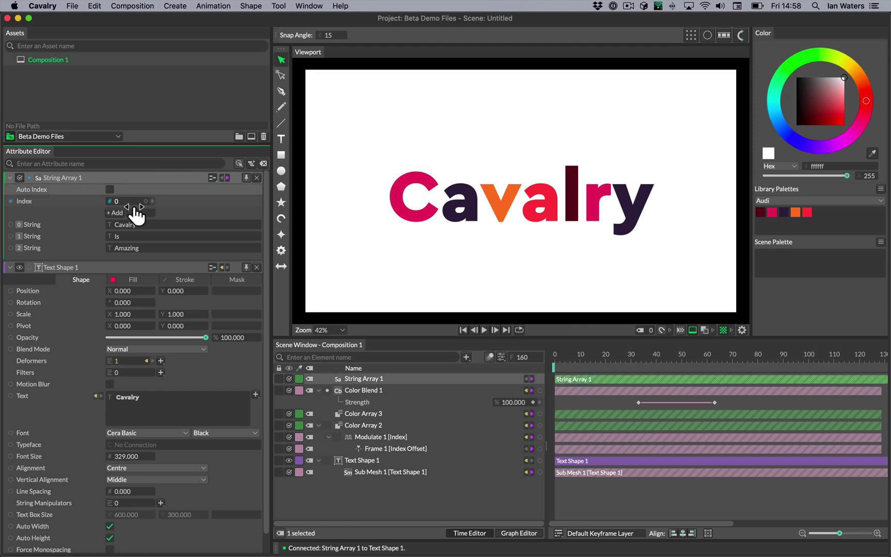
{"action": "left_click_drag", "start_coordinate": [132, 206], "coordinate": [135, 215]}
Keyframe the String Array's Index at 0 on frame 0 and 1 on frame 31.
{"action": "left_click_drag", "start_coordinate": [567, 354], "coordinate": [555, 355]}
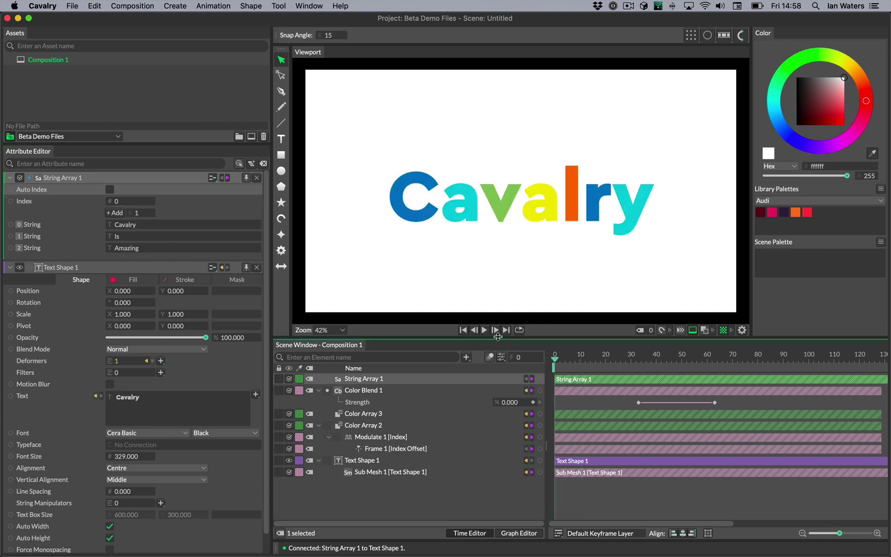
{"action": "left_click", "coordinate": [145, 202]}
{"action": "left_click", "coordinate": [632, 360]}
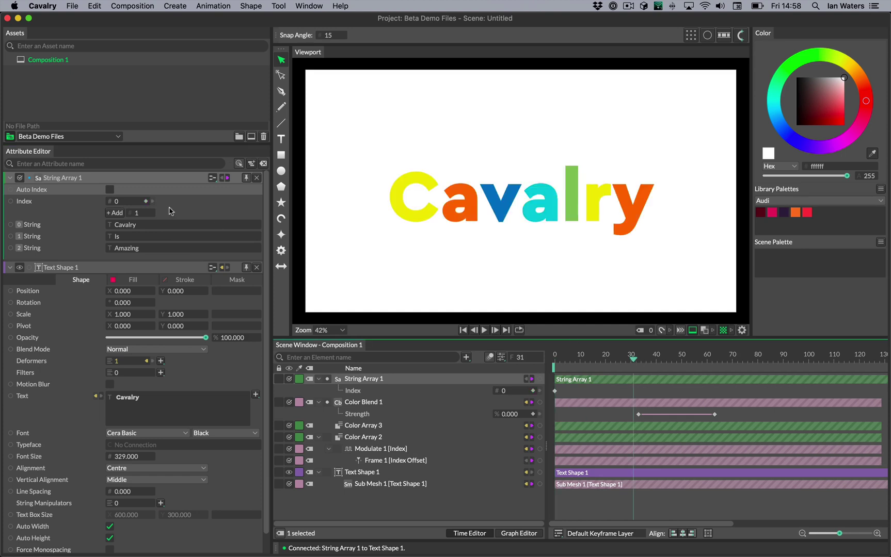
{"action": "left_click", "coordinate": [129, 201]}
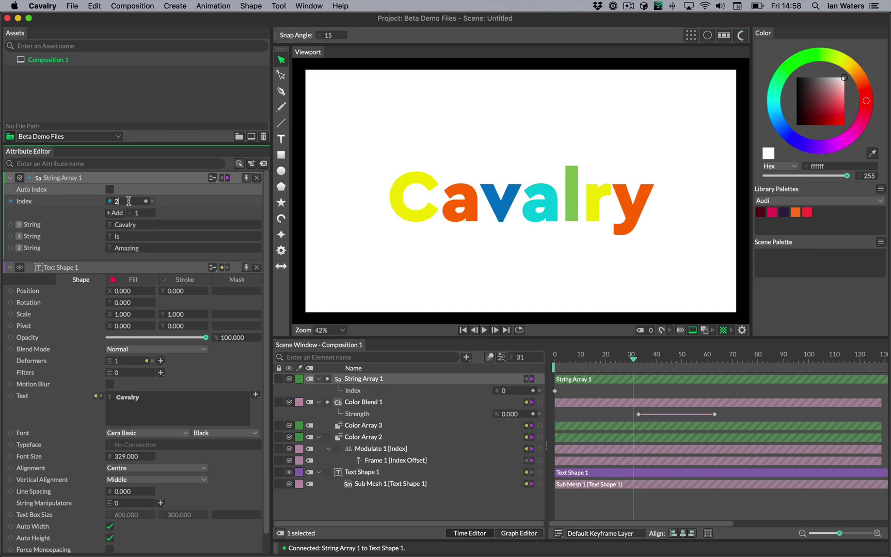
{"action": "type", "text": "1"}
{"action": "key", "text": "Return"}
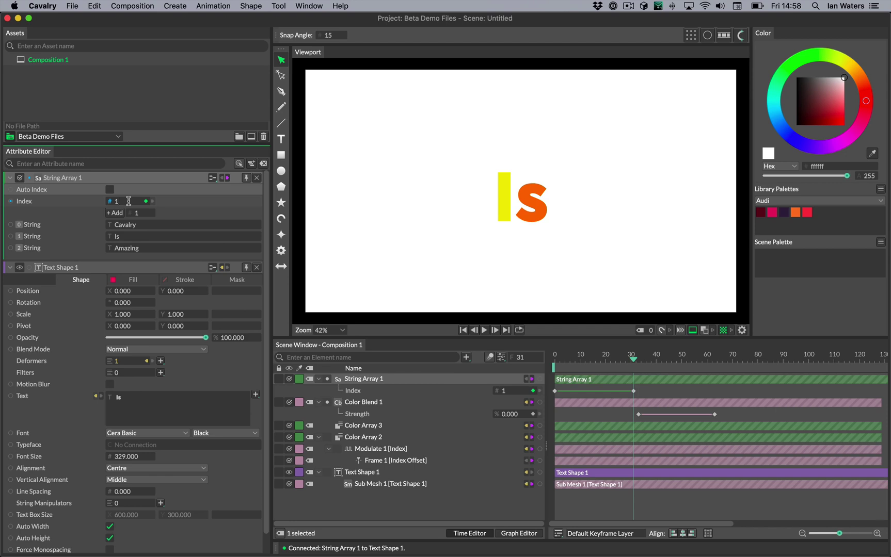
Add a keyframe at frame 68 setting the String Array's Index to 2.
{"action": "left_click", "coordinate": [727, 360]}
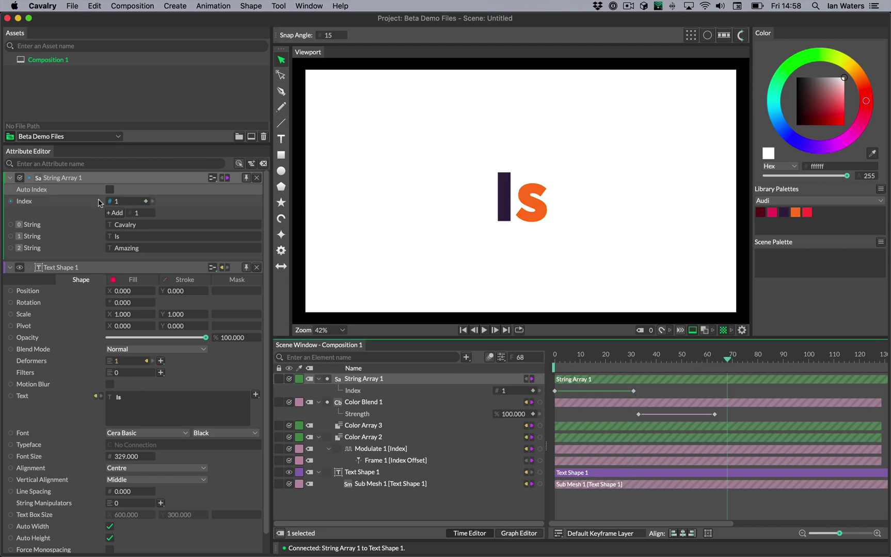
{"action": "left_click", "coordinate": [127, 200]}
{"action": "type", "text": "2"}
{"action": "key", "text": "Return"}
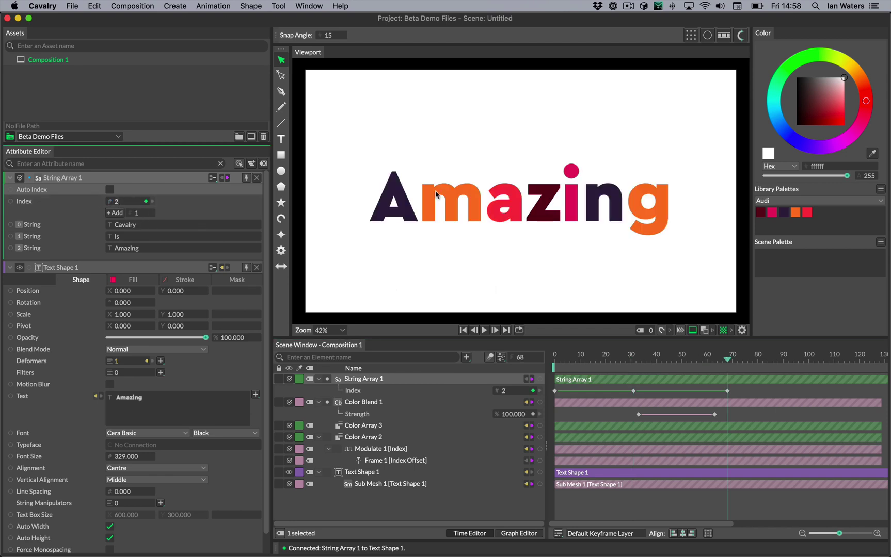
Review the changing words and color blend in playback, return to frame 0 and clear the selection.
{"action": "left_click", "coordinate": [625, 360]}
{"action": "key", "text": "space"}
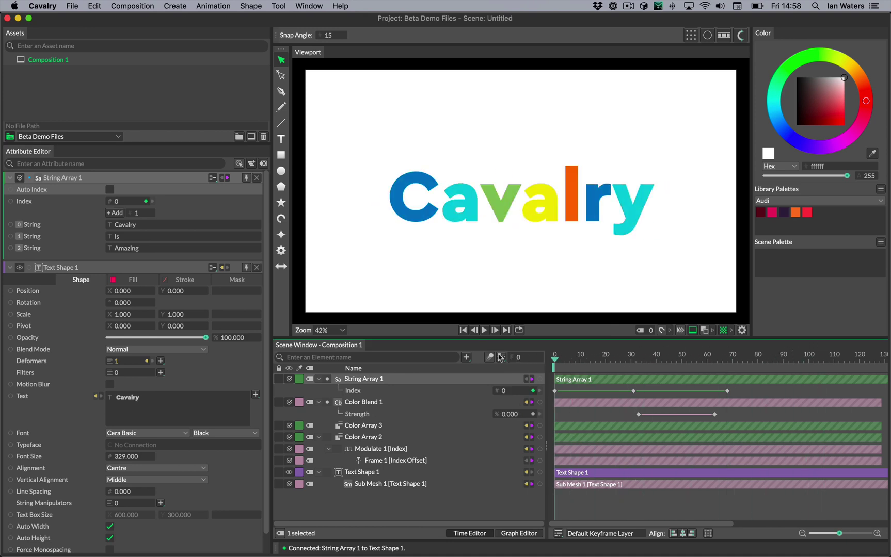
{"action": "key", "text": "space"}
{"action": "left_click", "coordinate": [475, 505]}
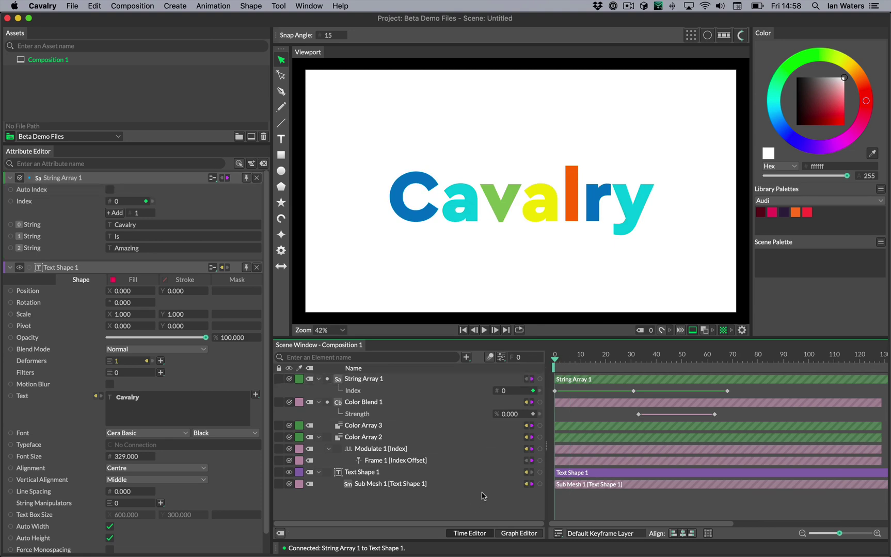